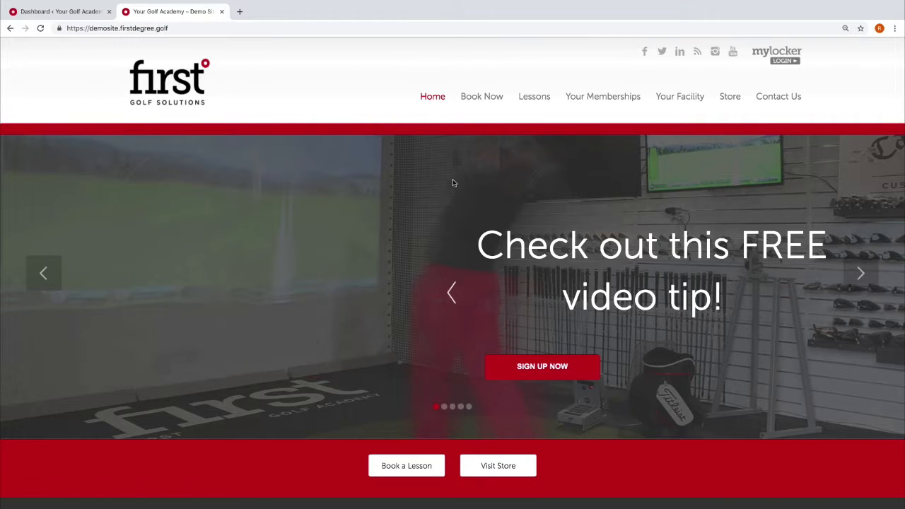
Reload the demo site's home page and open the Your Home Page slider for editing in LayerSlider WP.
left_click(448, 28)
key("Return")
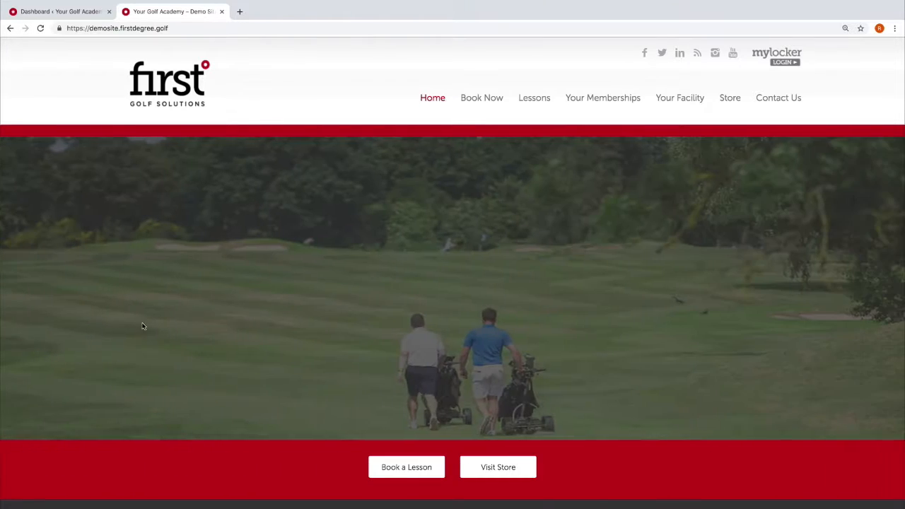
left_click(71, 11)
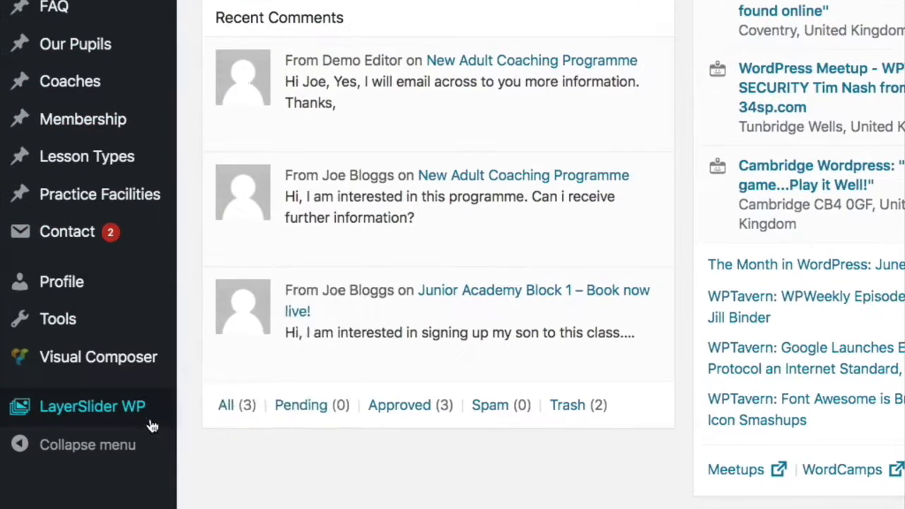
mouse_move(79, 463)
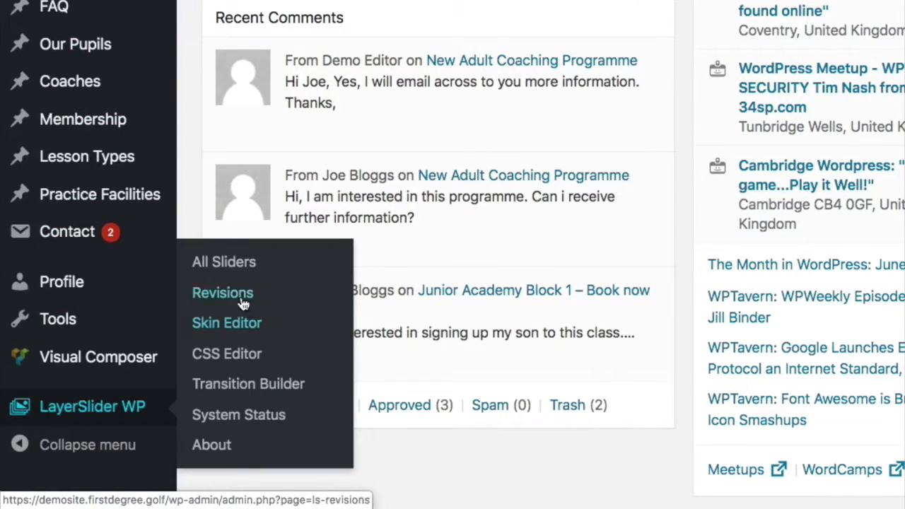
left_click(234, 266)
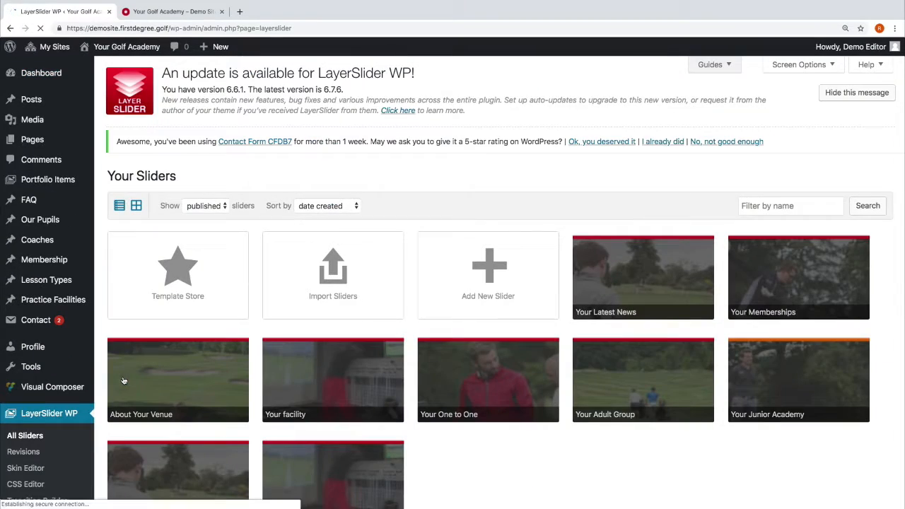
scroll(214, 368, "down", 3)
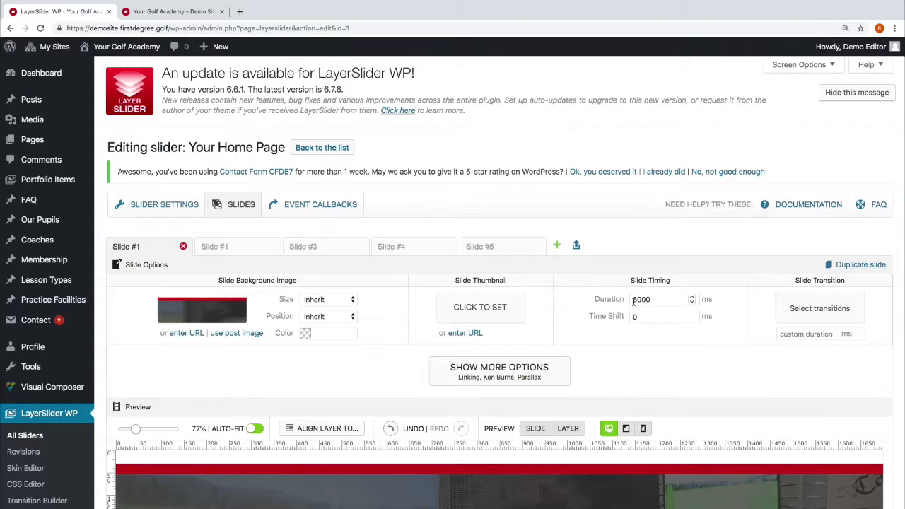
Open the slider's second slide, the one showing three women golfers, and bring its banner preview and layers into view.
mouse_move(229, 250)
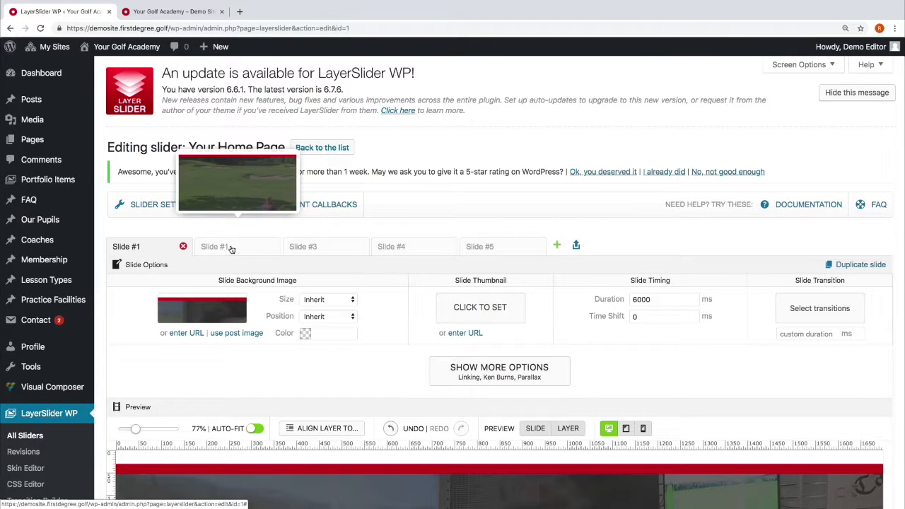
scroll(329, 366, "down", 5)
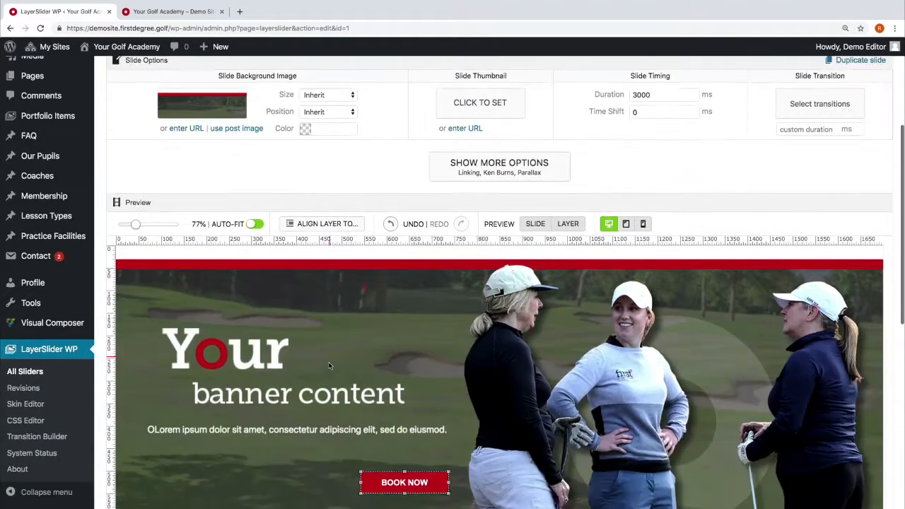
scroll(329, 367, "down", 1)
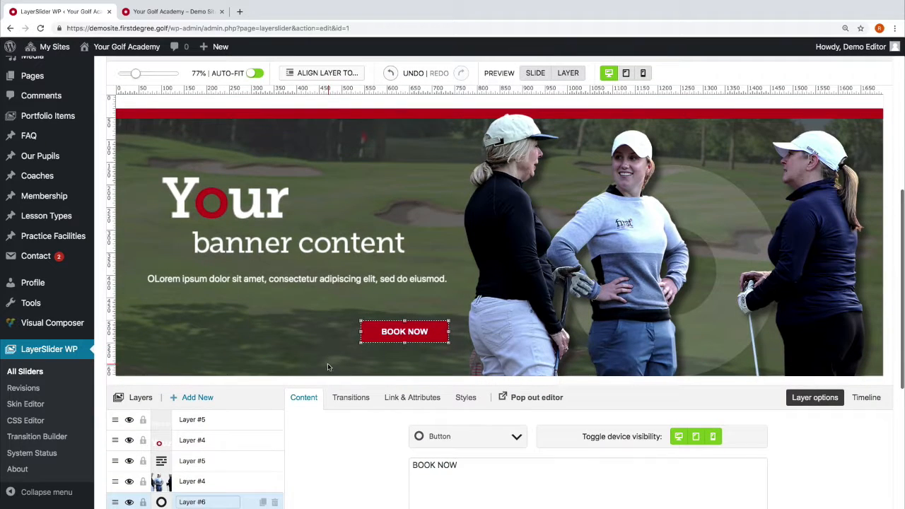
Replace the lorem ipsum paragraph on the banner with "I am offering a great promotion this month for all students booking their first golf lesson!".
left_click(289, 278)
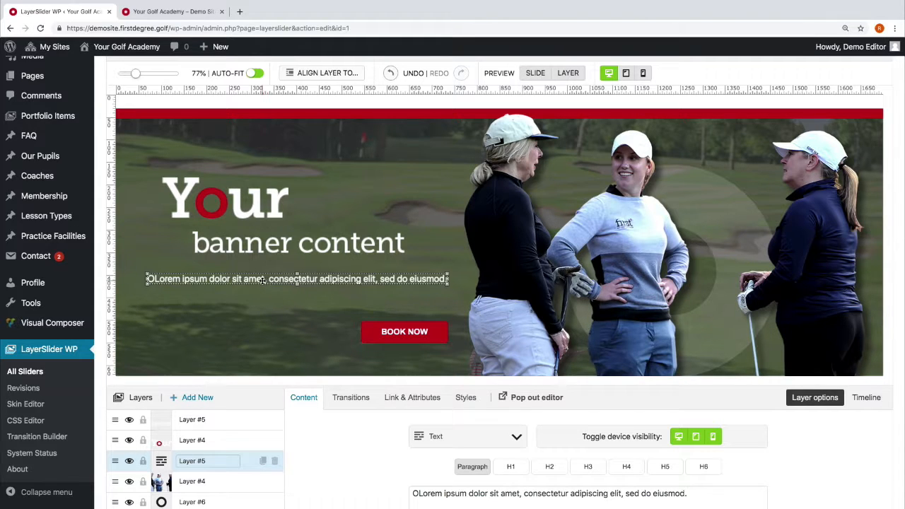
scroll(424, 432, "down", 3)
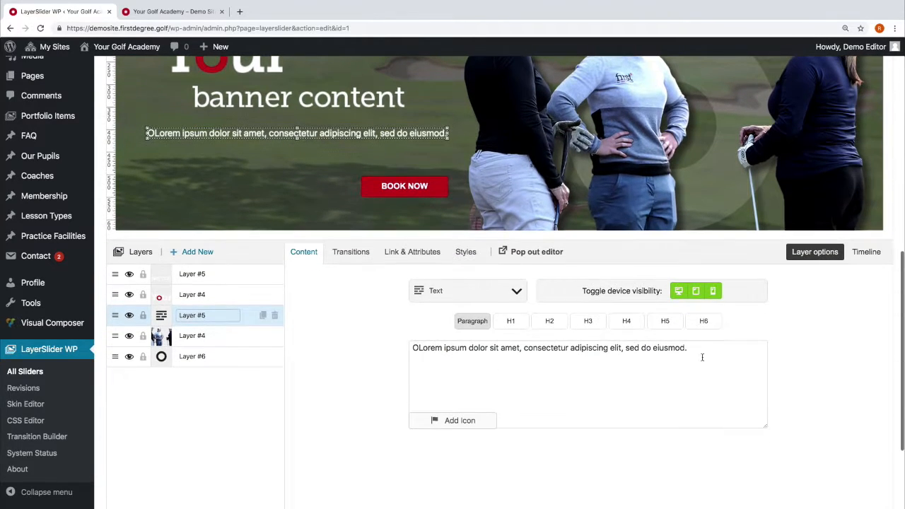
left_click(729, 356)
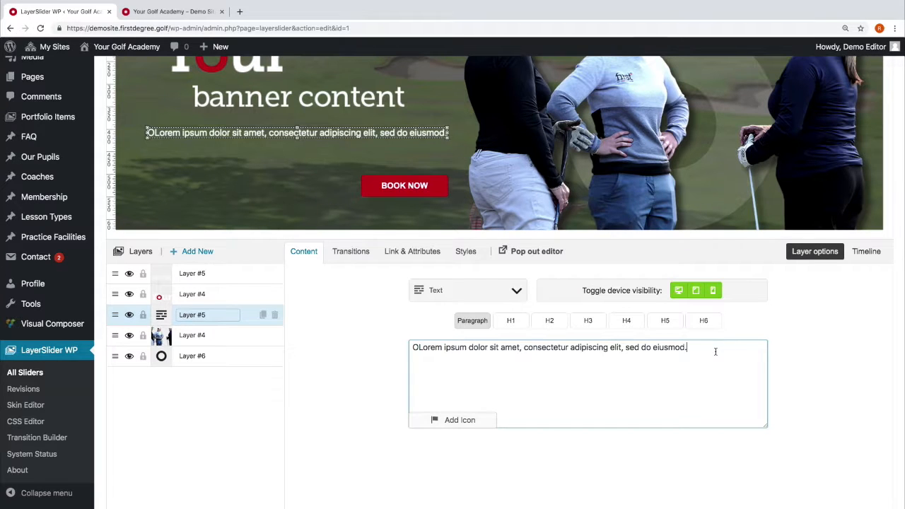
left_click_drag(703, 350, 424, 340)
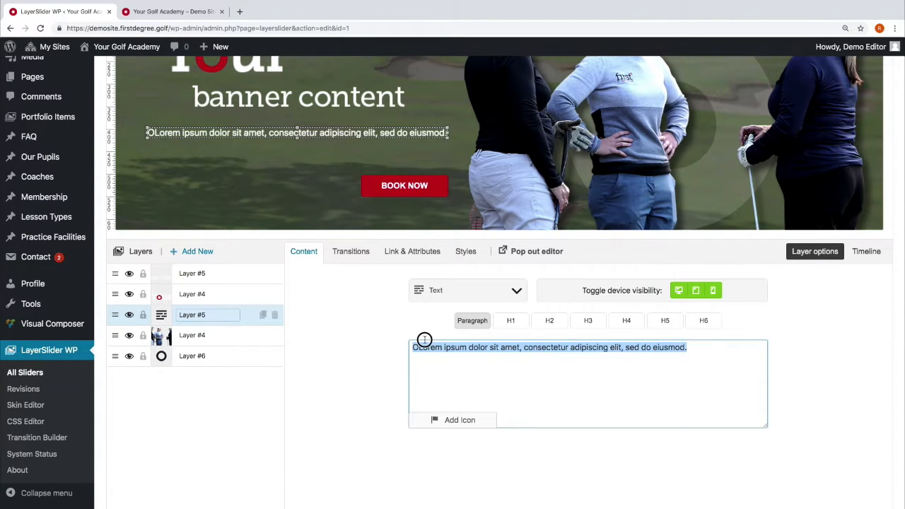
key("BackSpace")
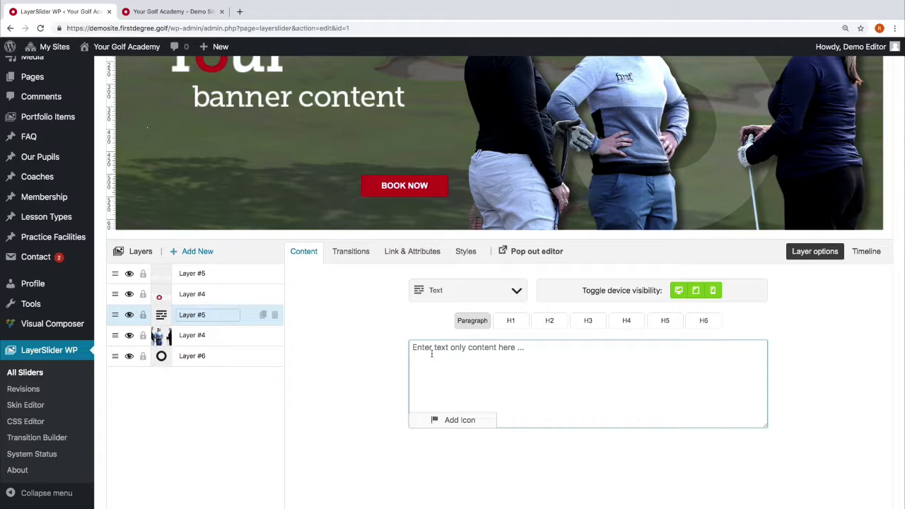
type("I am offering")
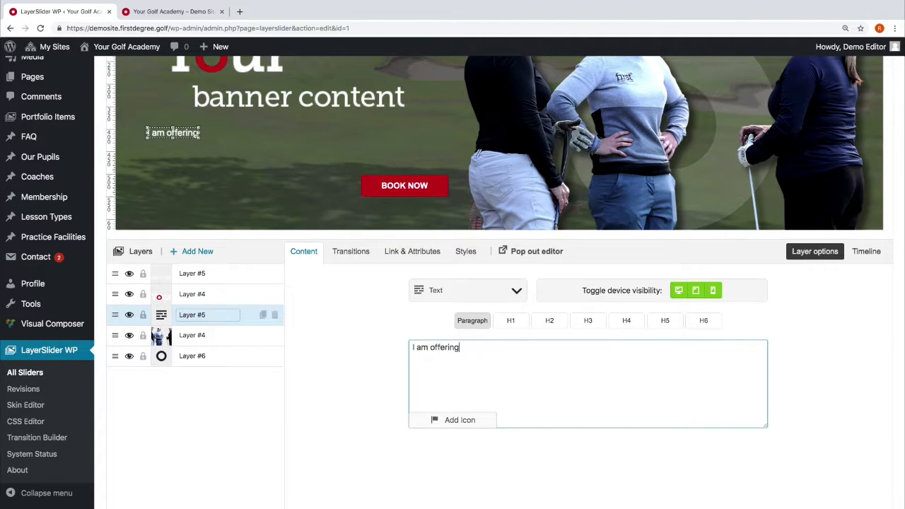
type(" a great promotion this month for all stude")
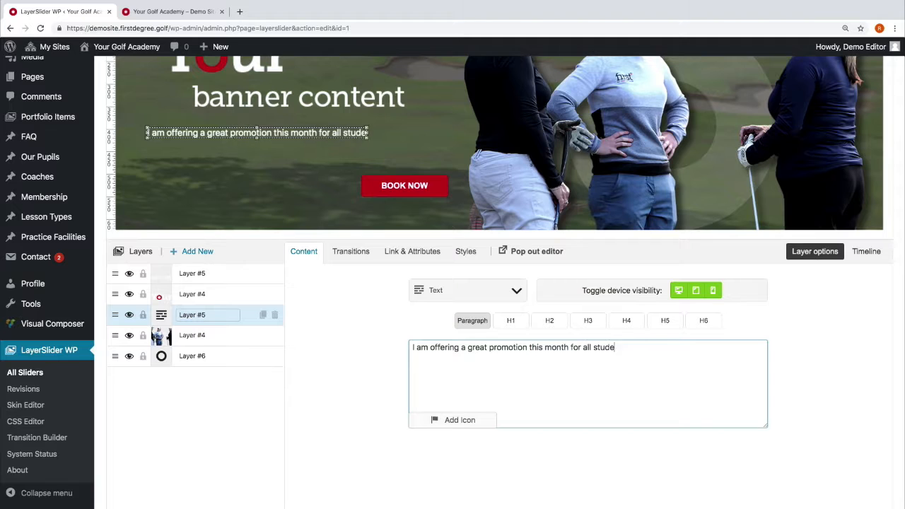
type("nts booking their first golf lesson!")
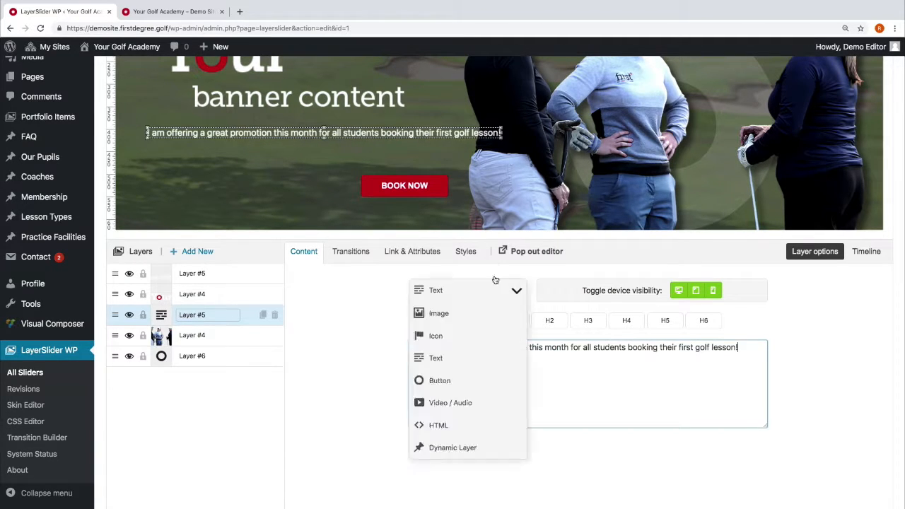
scroll(461, 230, "up", 3)
scroll(474, 381, "down", 1)
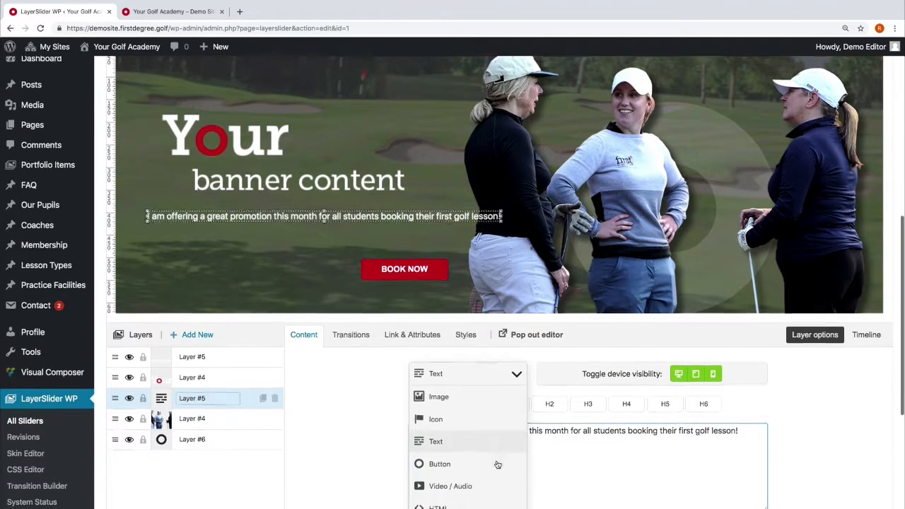
scroll(576, 463, "down", 3)
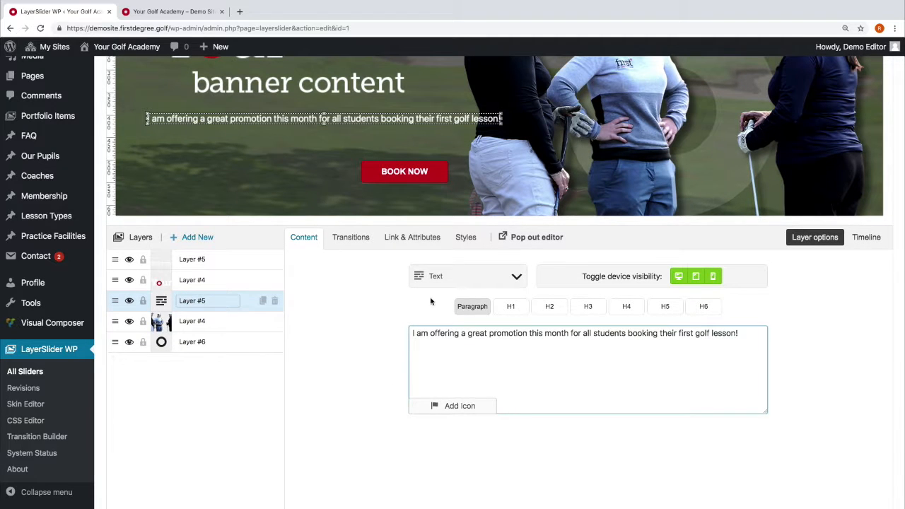
Set the promotion text layer's font color to #ce171b in its styles.
scroll(347, 274, "up", 2)
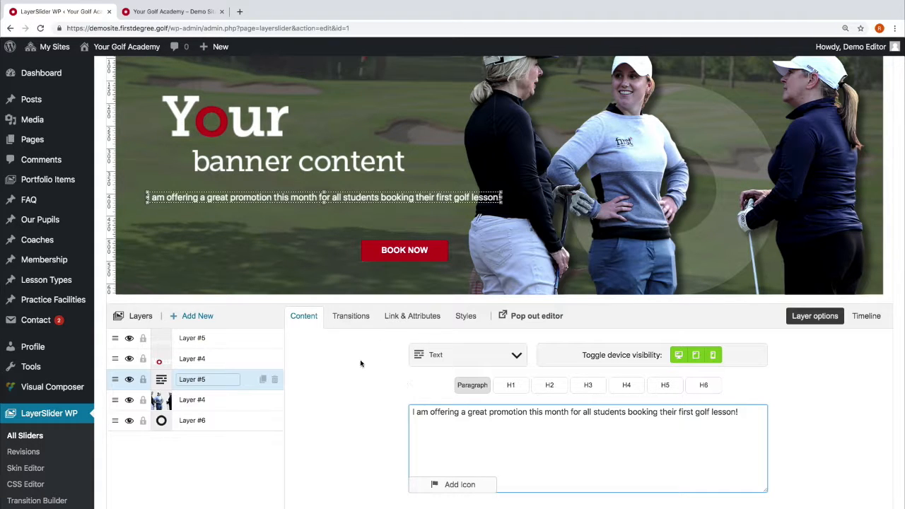
left_click(464, 320)
scroll(493, 365, "down", 5)
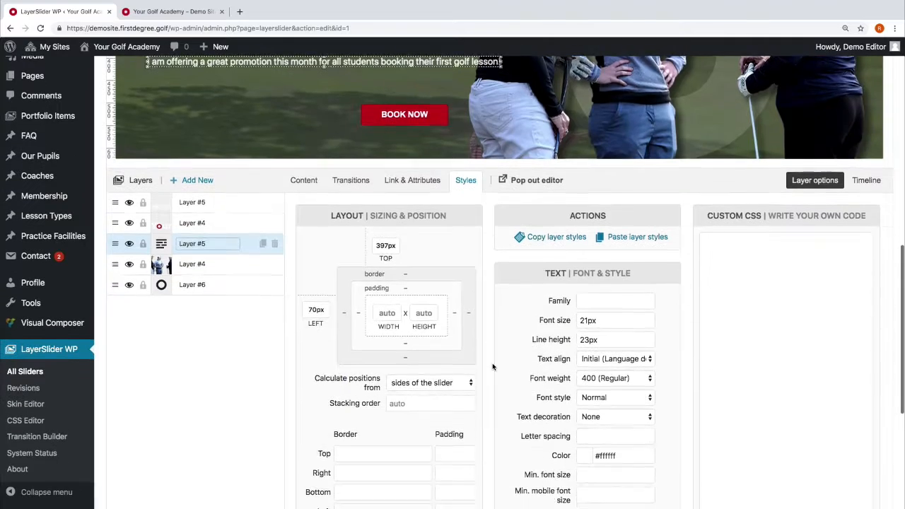
scroll(493, 369, "down", 2)
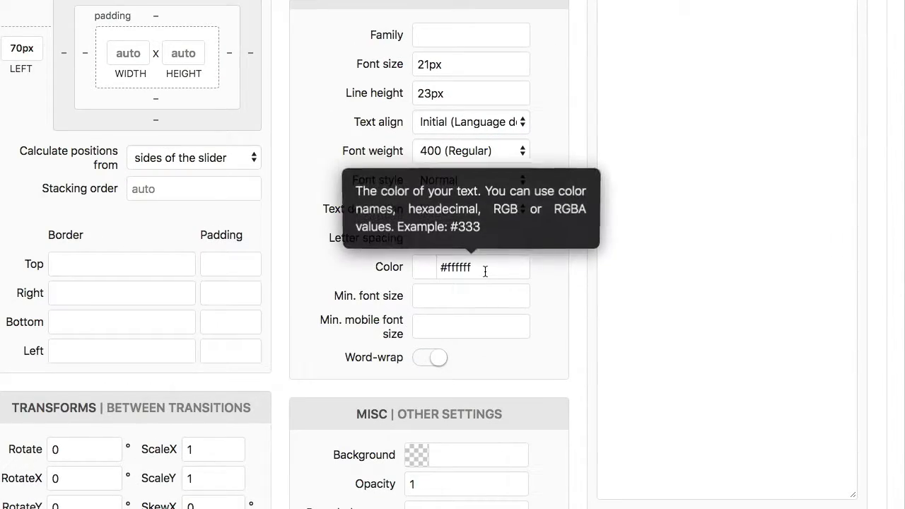
left_click(485, 270)
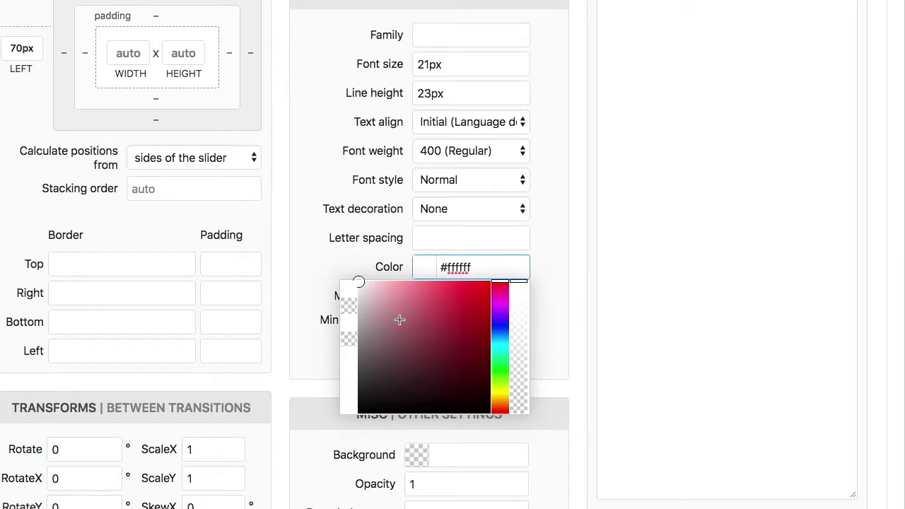
double_click(448, 266)
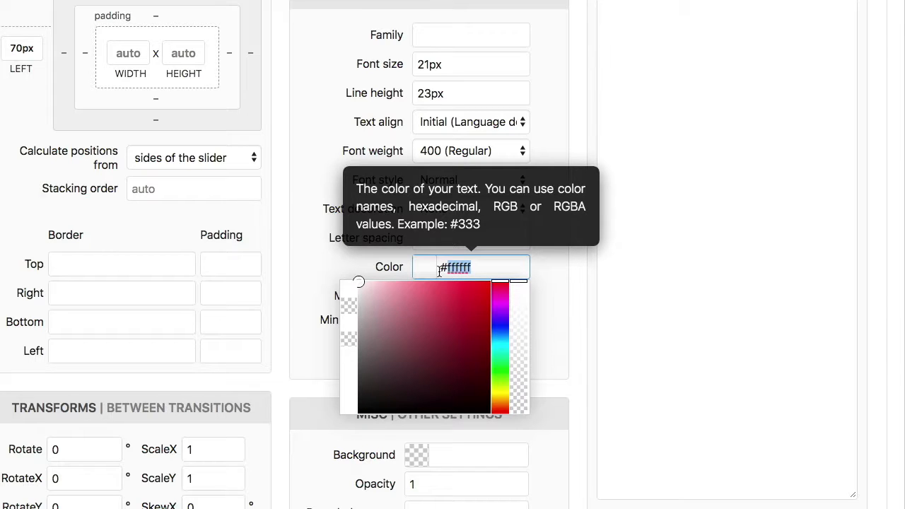
type("ce")
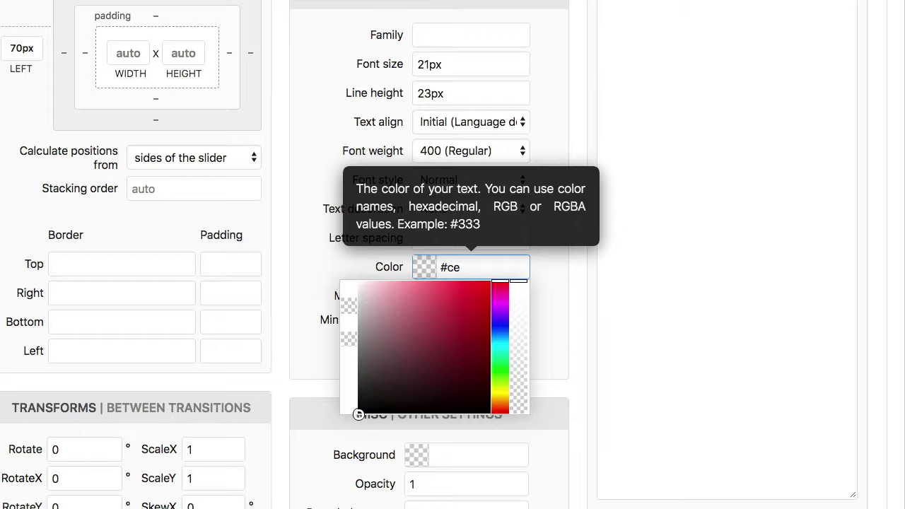
type("171b")
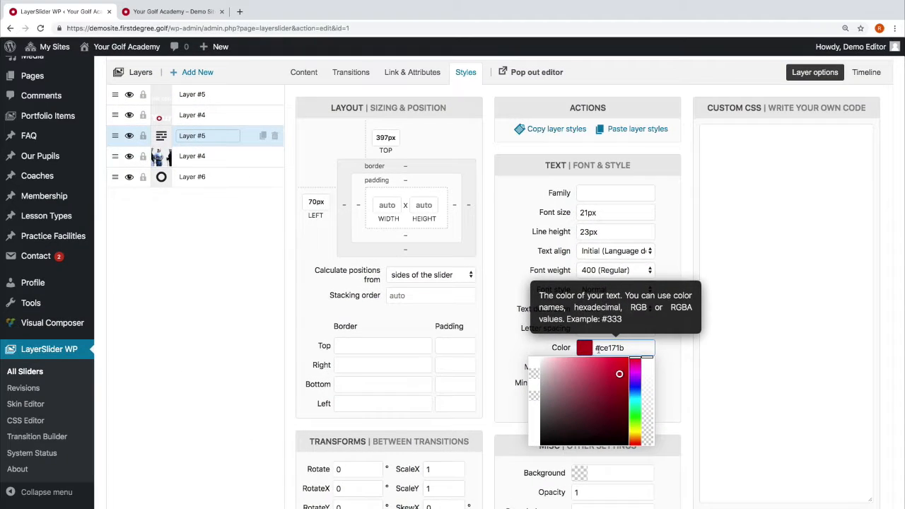
left_click(351, 296)
Nudge the promotion text to about 56 px from the banner's left and 405 px from its top, and save the slider.
scroll(530, 393, "up", 5)
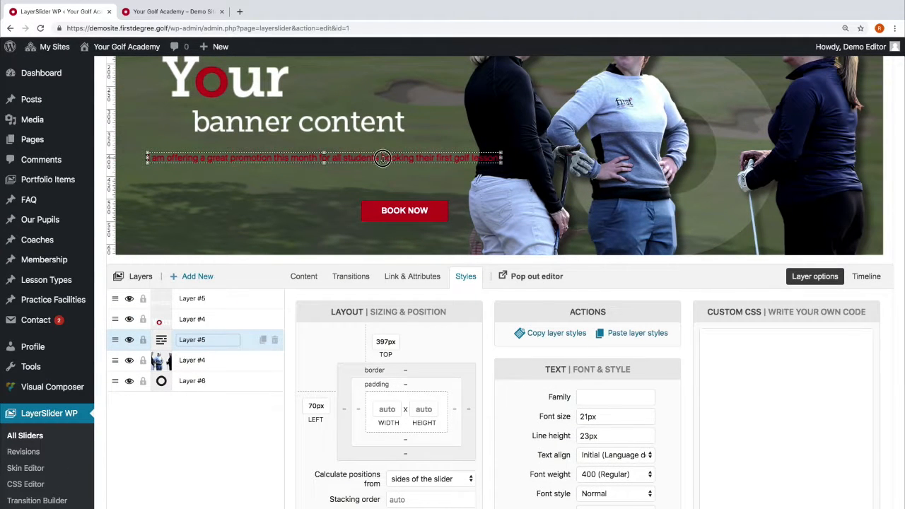
left_click_drag(382, 162, 377, 163)
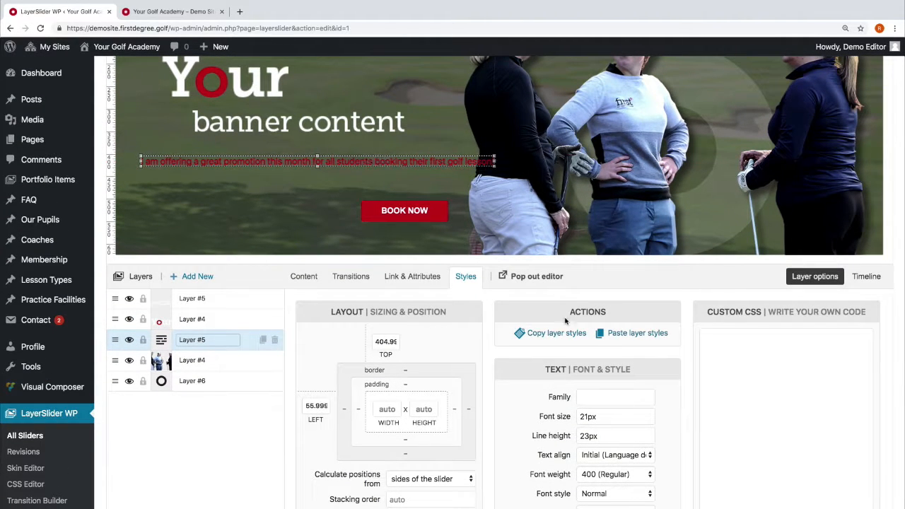
scroll(591, 362, "down", 5)
left_click(597, 337)
scroll(597, 338, "down", 3)
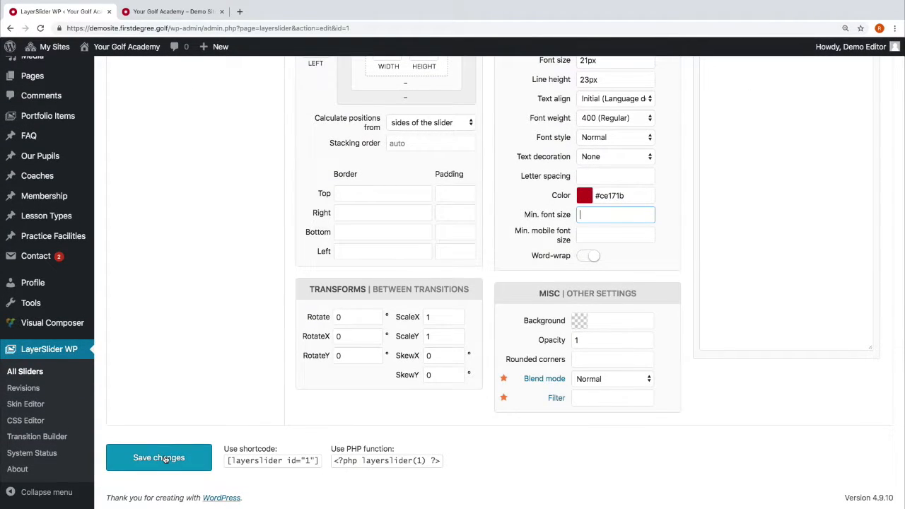
left_click(164, 458)
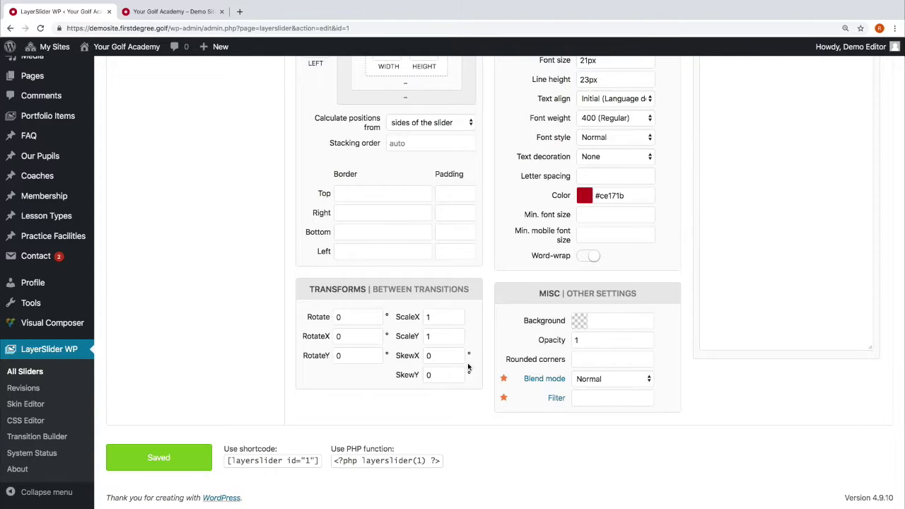
Set the promotion text layer's font size to 24 and check it in the banner preview.
scroll(467, 366, "up", 5)
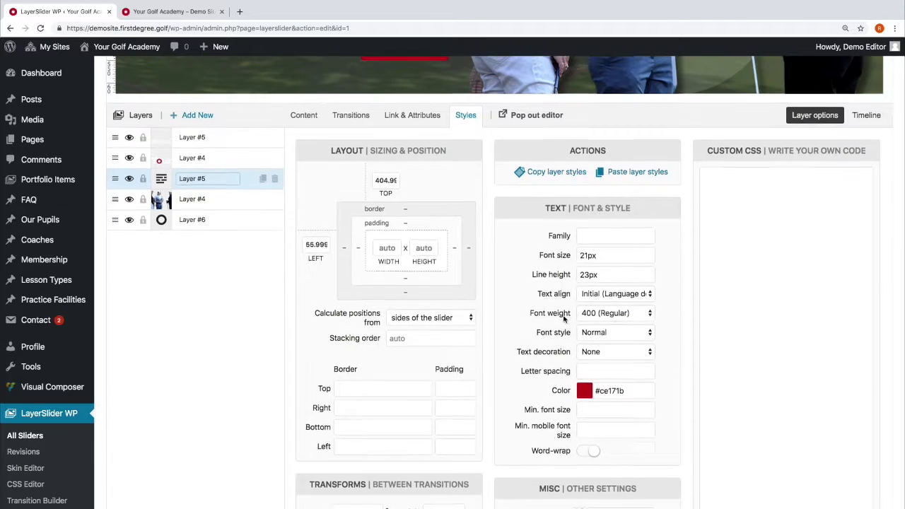
scroll(537, 318, "up", 4)
scroll(592, 408, "down", 3)
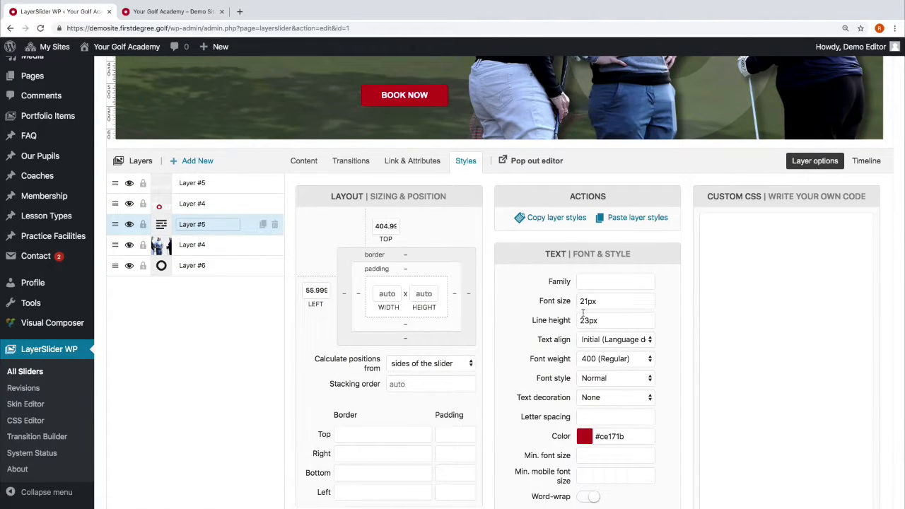
left_click(587, 301)
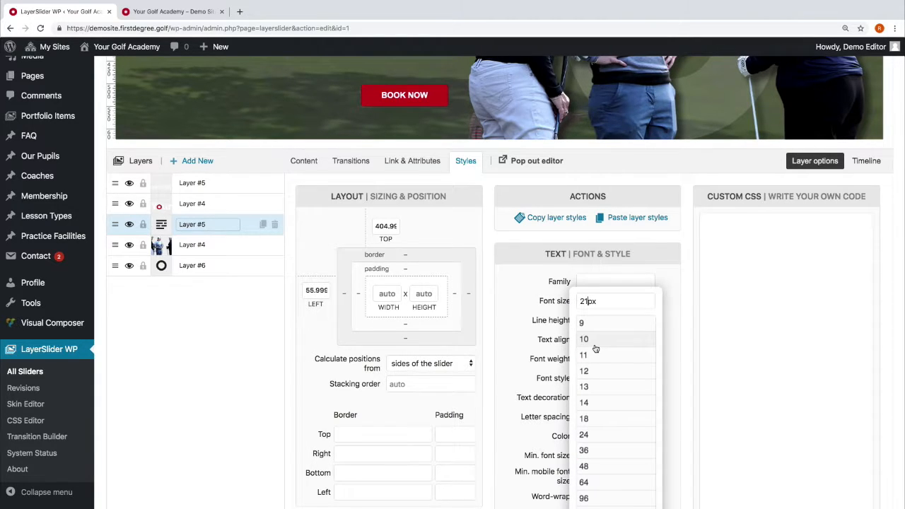
scroll(594, 347, "down", 2)
scroll(593, 347, "up", 4)
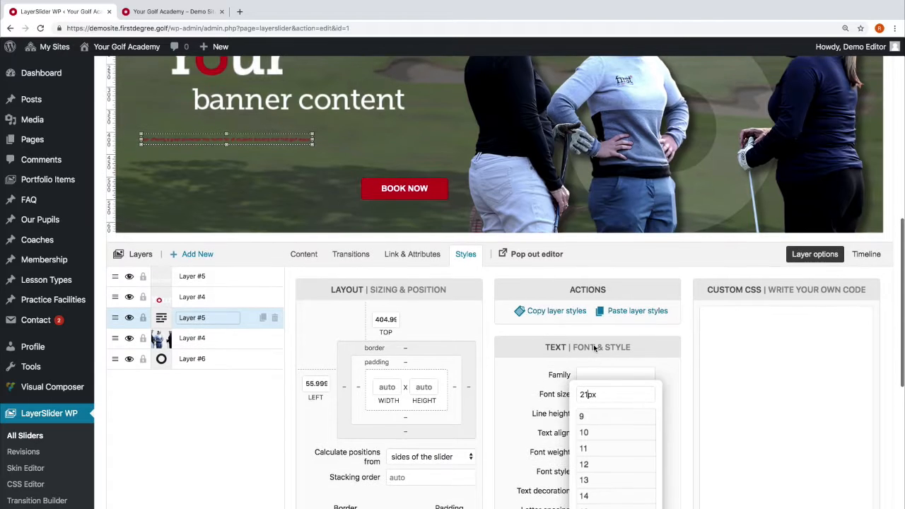
scroll(593, 347, "down", 4)
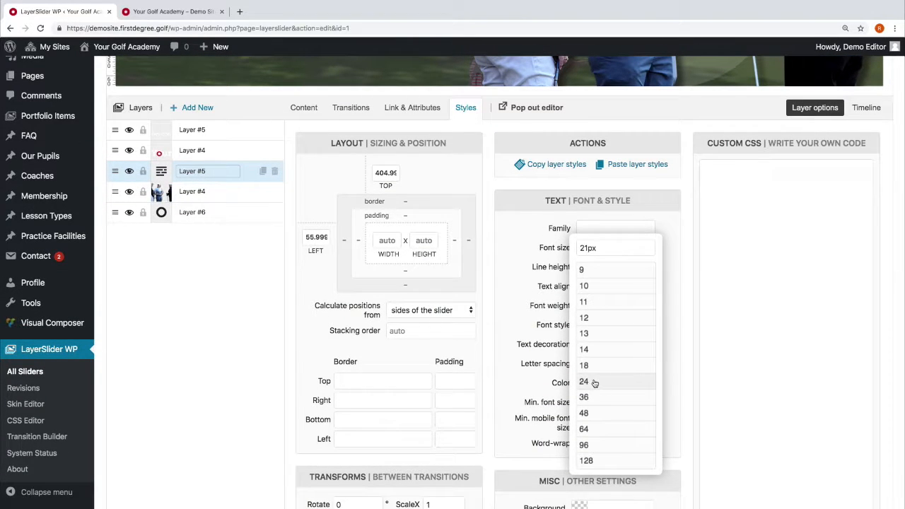
left_click(584, 381)
scroll(446, 247, "up", 7)
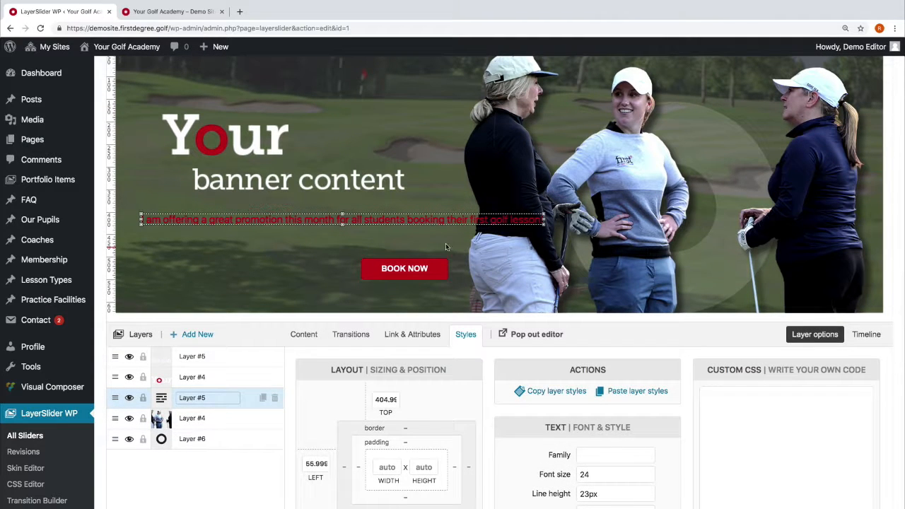
Move the promotion text to about 47 px from the banner's left and 391 px from its top, and save the slider.
left_click_drag(448, 219, 443, 214)
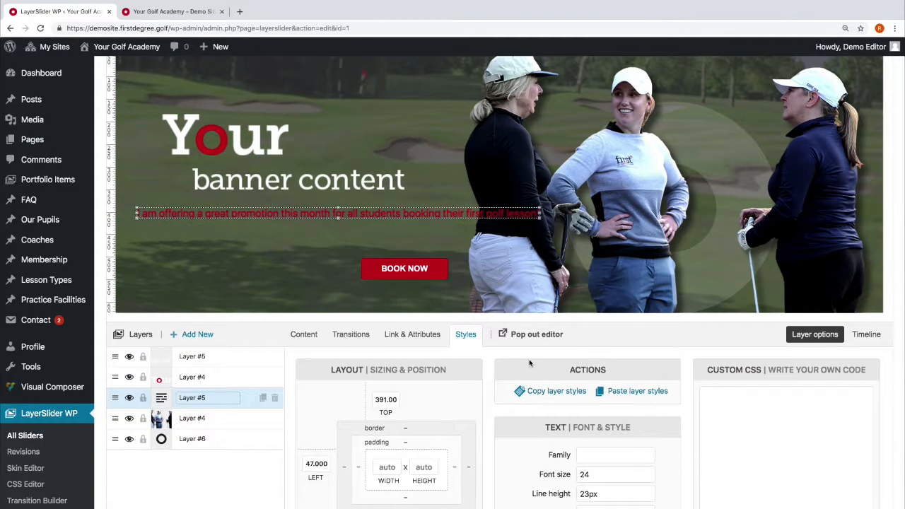
scroll(527, 404, "down", 6)
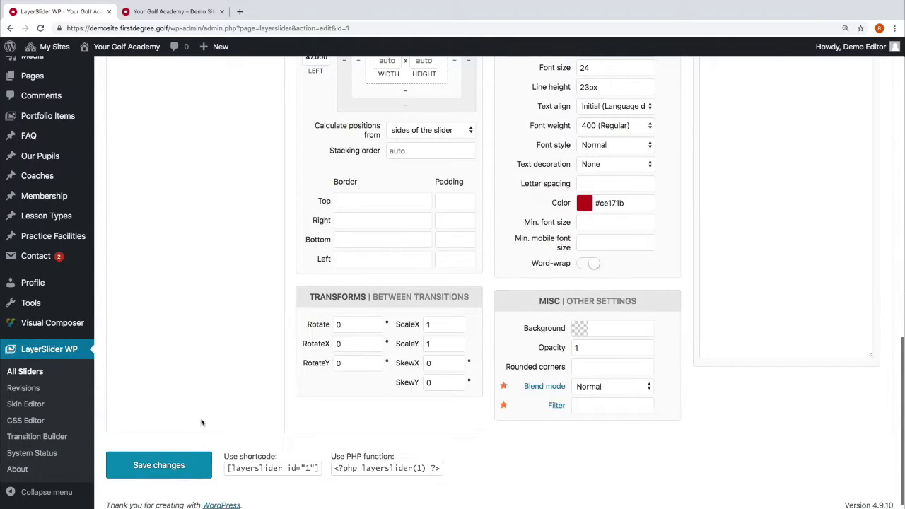
left_click(192, 464)
scroll(419, 325, "up", 5)
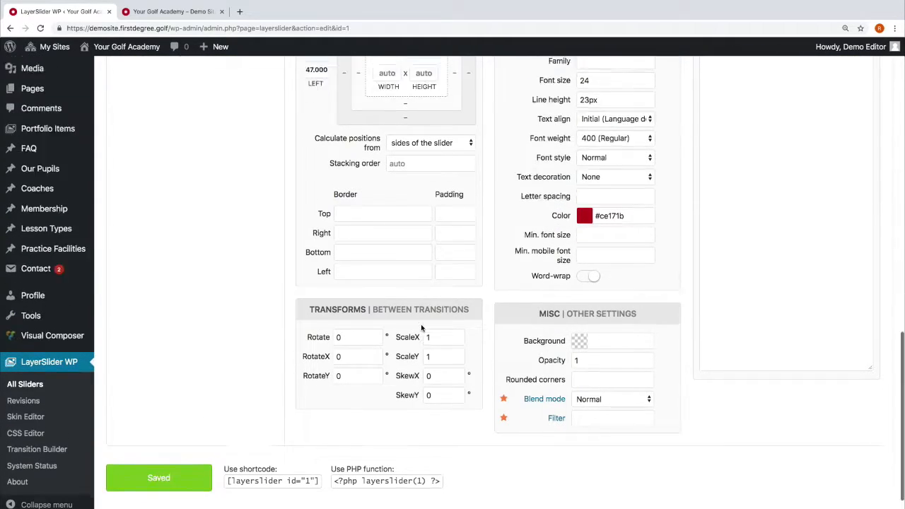
scroll(421, 328, "up", 2)
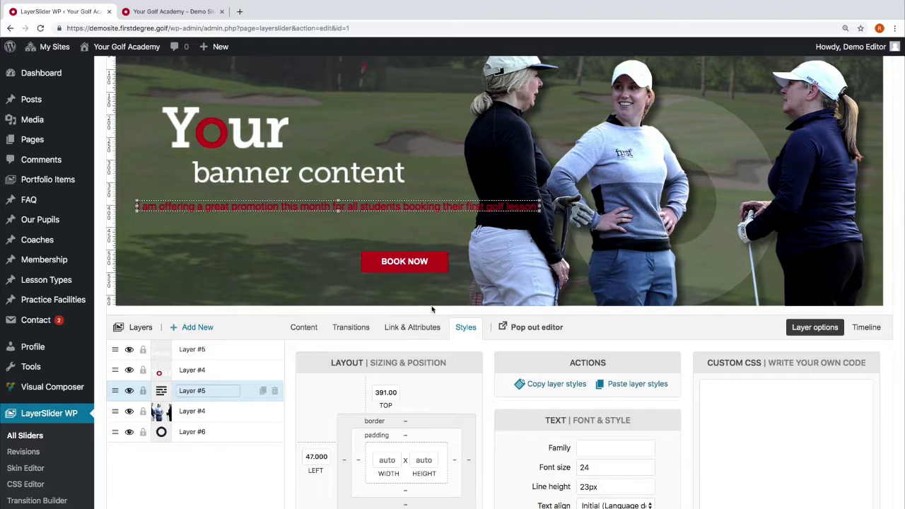
Set the promotion text layer's font style to Italic and its font family to Tahoma.
scroll(446, 348, "down", 3)
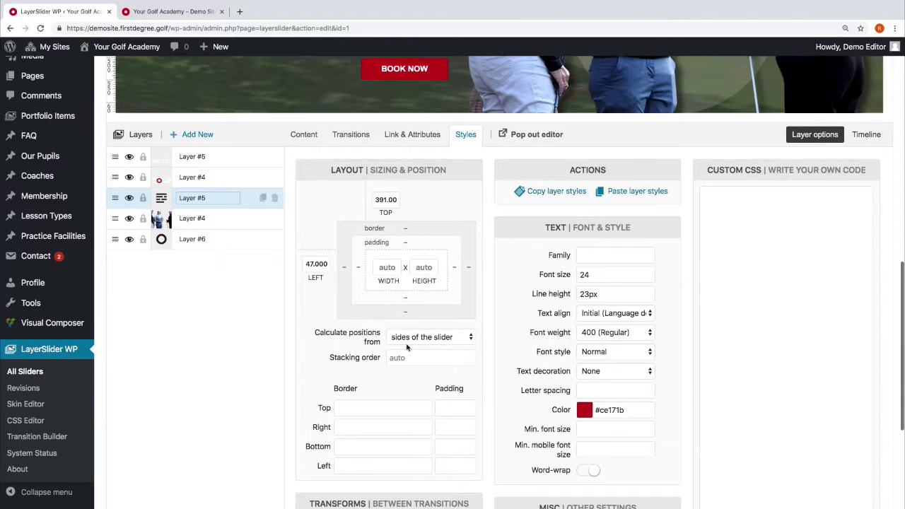
left_click(594, 353)
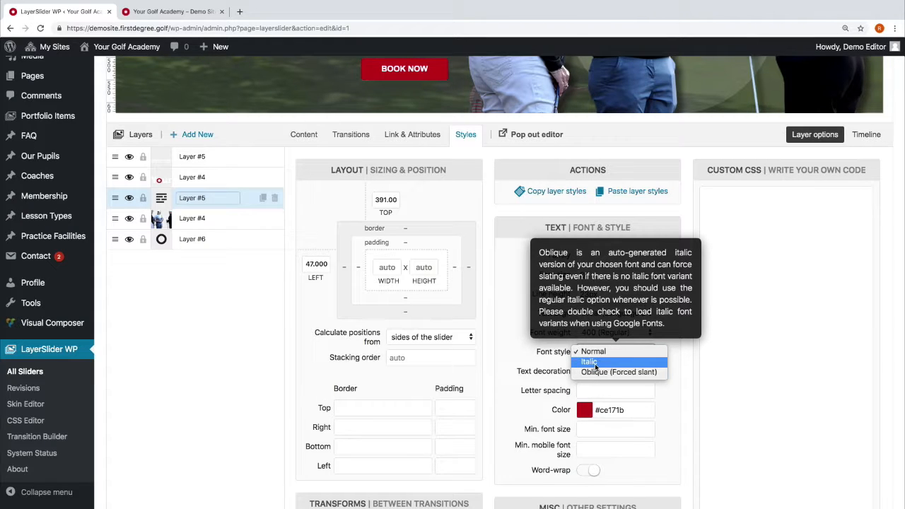
left_click(590, 362)
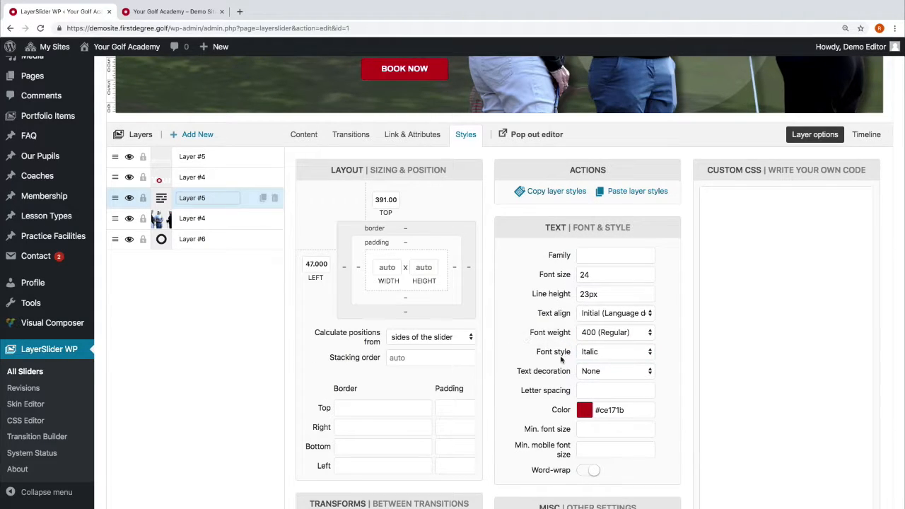
scroll(548, 381, "down", 1)
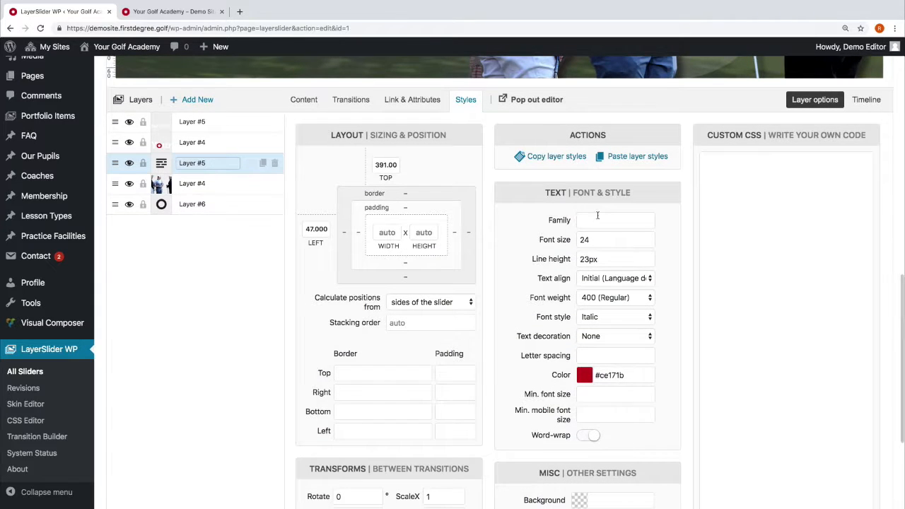
left_click(602, 223)
scroll(590, 269, "down", 1)
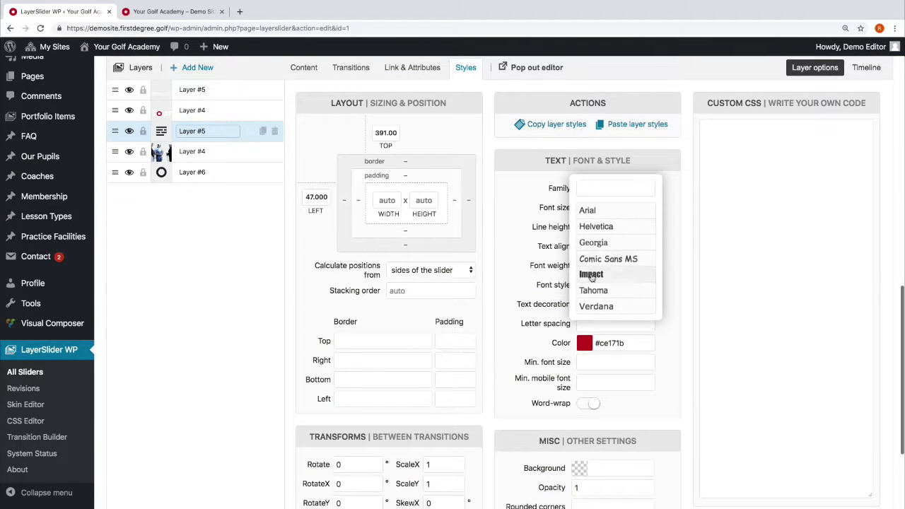
left_click(591, 290)
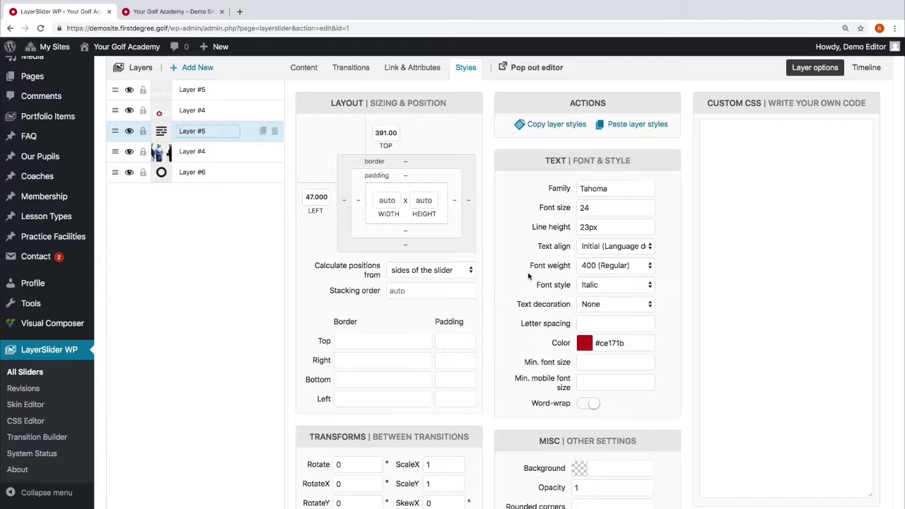
Reposition the promotion text about 54 px from the banner's left and 401 px from its top, and save the slider.
scroll(528, 275, "up", 8)
left_click_drag(444, 210, 447, 216)
scroll(497, 325, "down", 6)
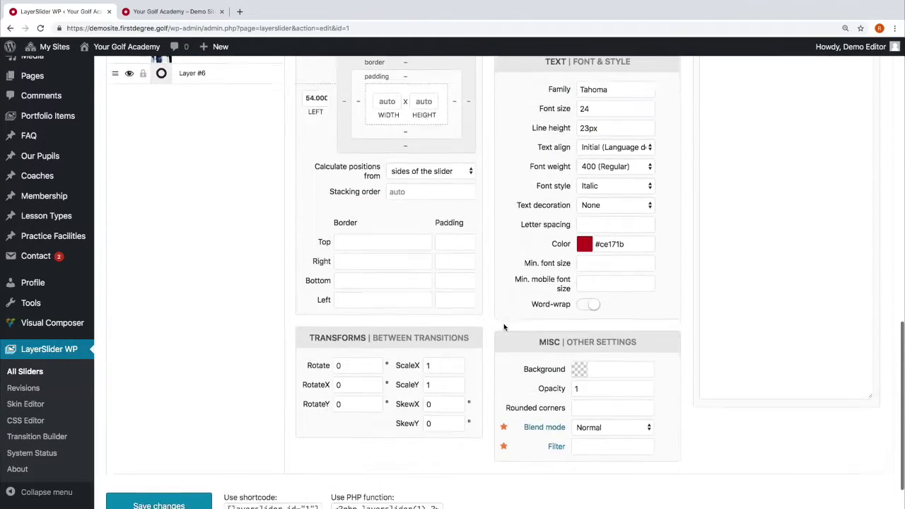
left_click(204, 449)
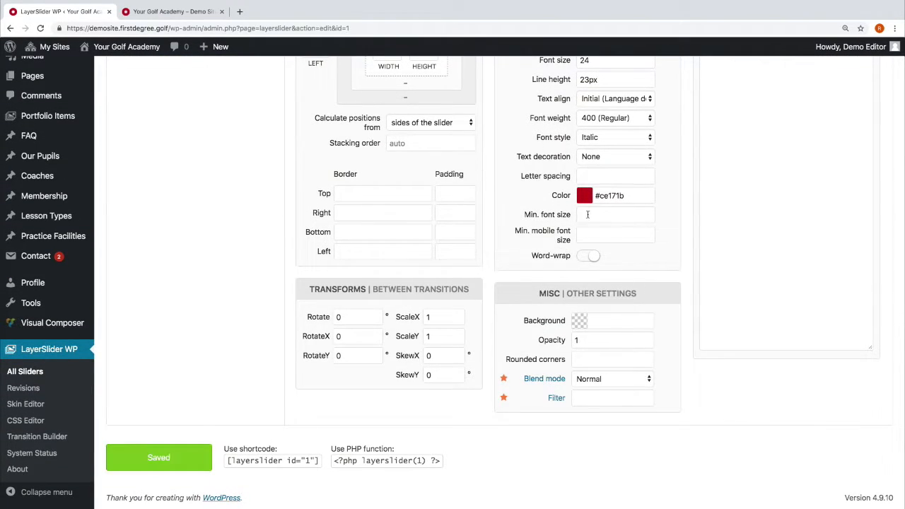
Shift the golfers image slightly right and place the promotion text about 55 px from the banner's left and 396 px from its top.
scroll(580, 231, "up", 6)
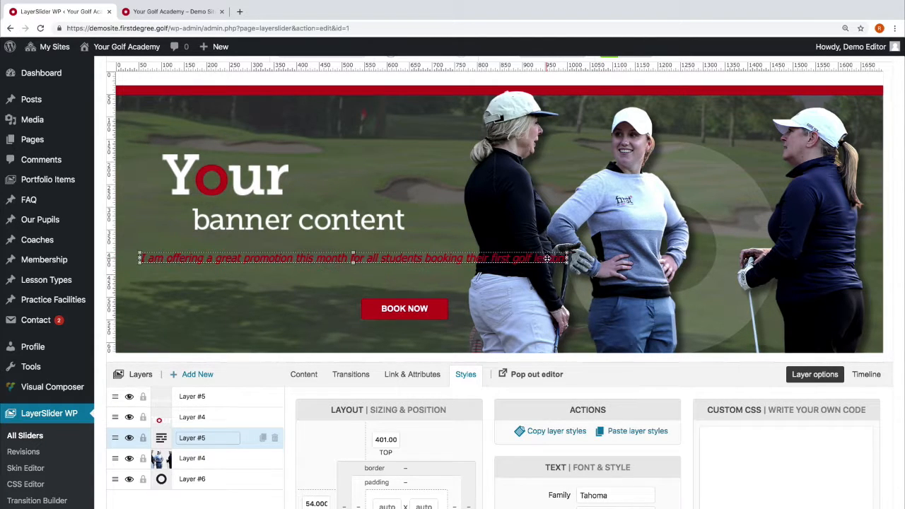
left_click_drag(546, 259, 564, 244)
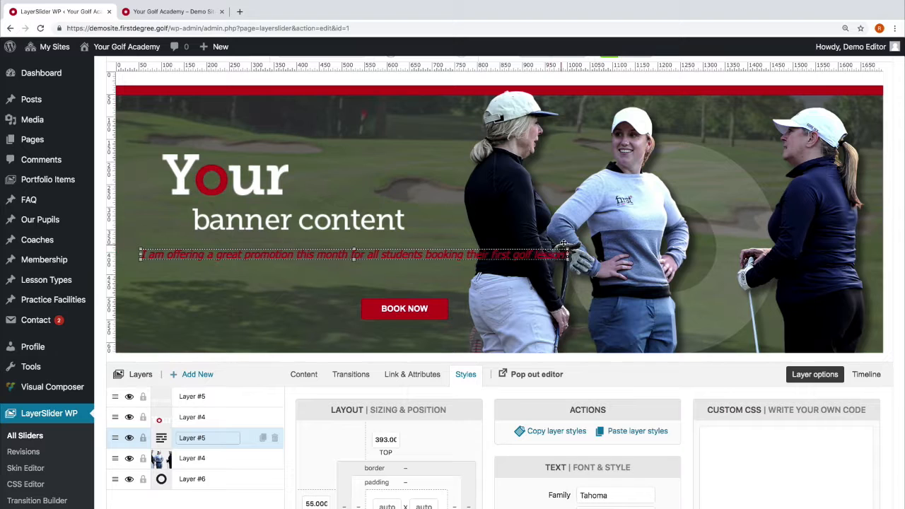
left_click(609, 198)
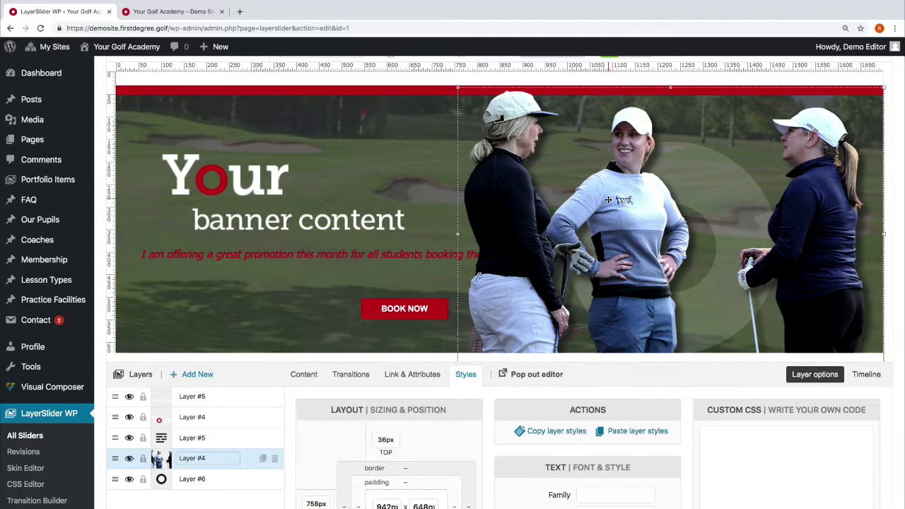
left_click_drag(607, 205, 630, 205)
left_click(399, 256)
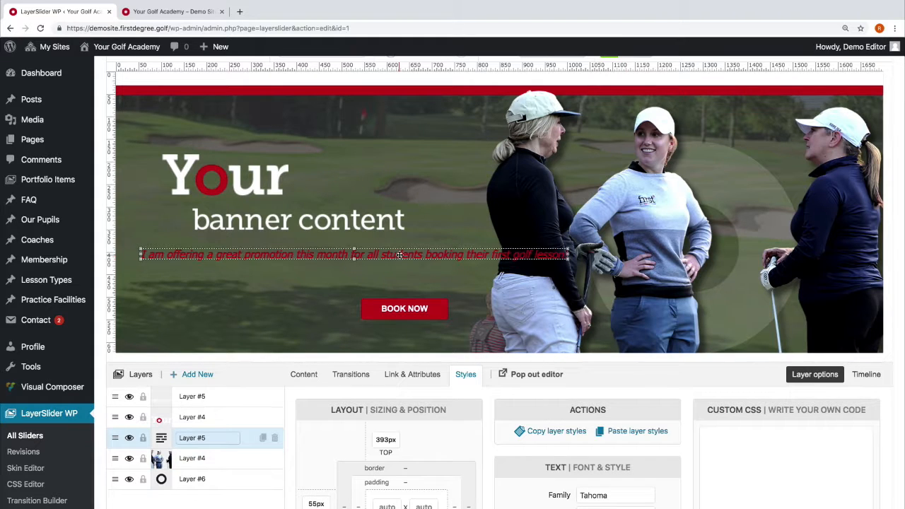
left_click_drag(489, 256, 489, 256)
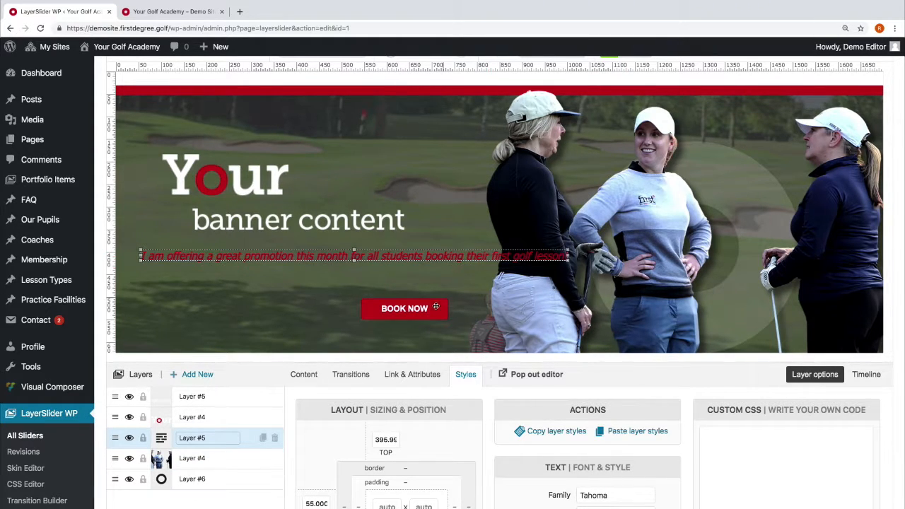
Add a new text layer and place it between the promotion text and the BOOK NOW button.
scroll(237, 410, "down", 1)
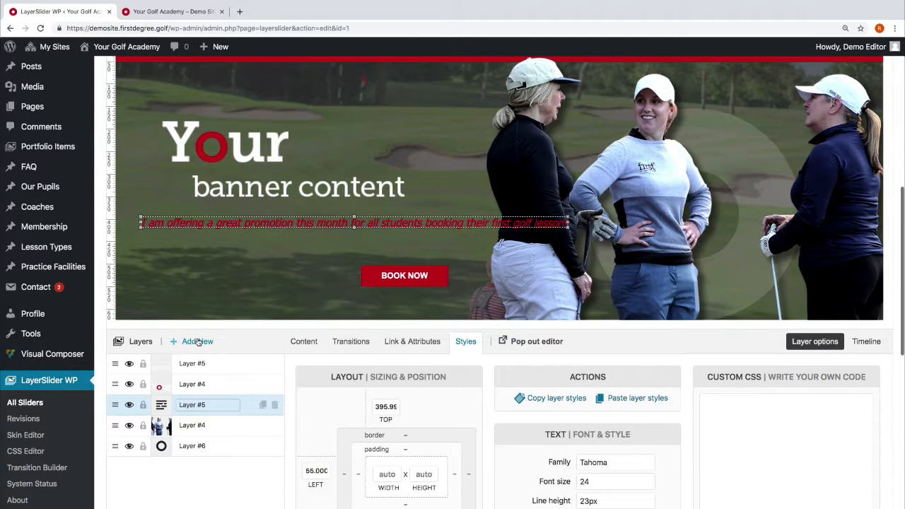
left_click(197, 342)
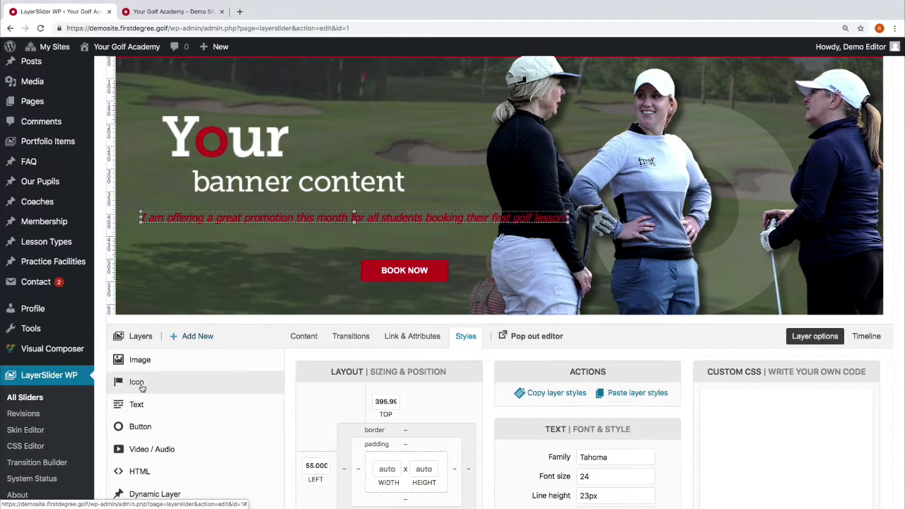
left_click(149, 410)
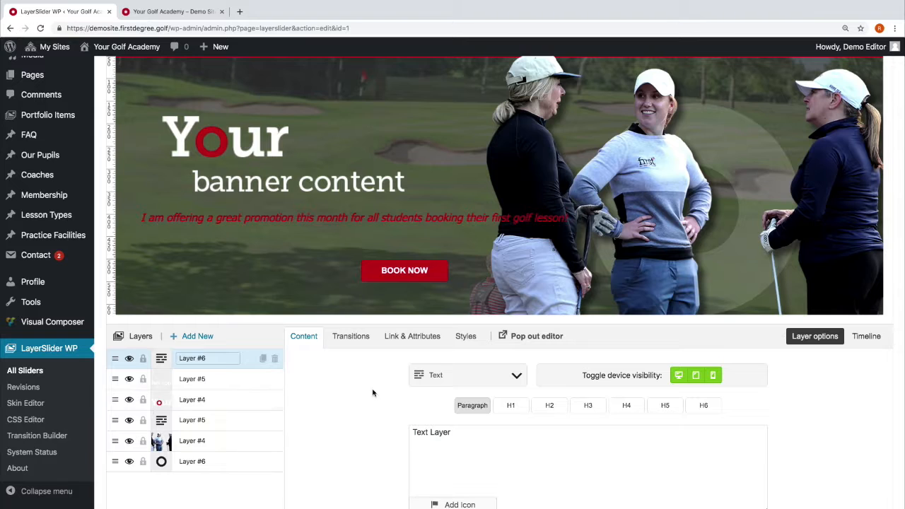
scroll(374, 390, "down", 1)
scroll(332, 244, "up", 2)
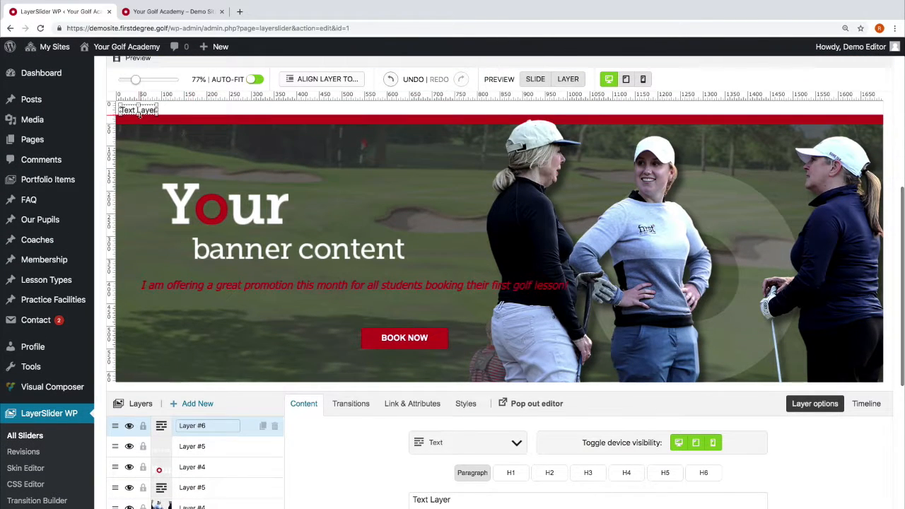
left_click_drag(139, 114, 429, 310)
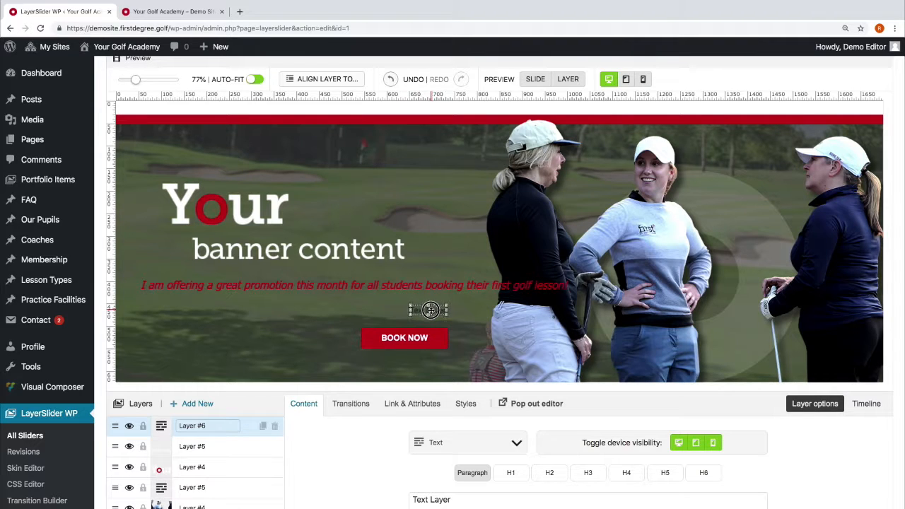
Shorten the promotion text to "I am offering a great promotion this month for all students".
scroll(379, 297, "down", 1)
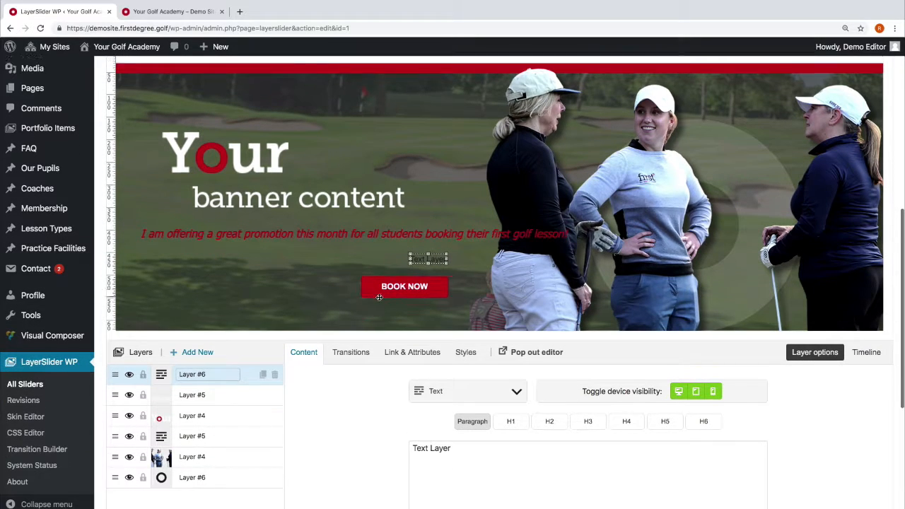
left_click(372, 224)
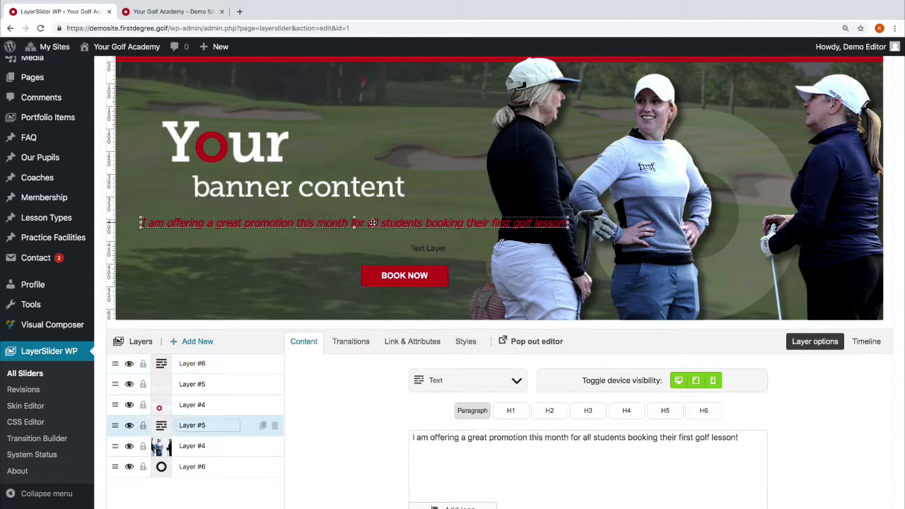
left_click_drag(738, 437, 625, 437)
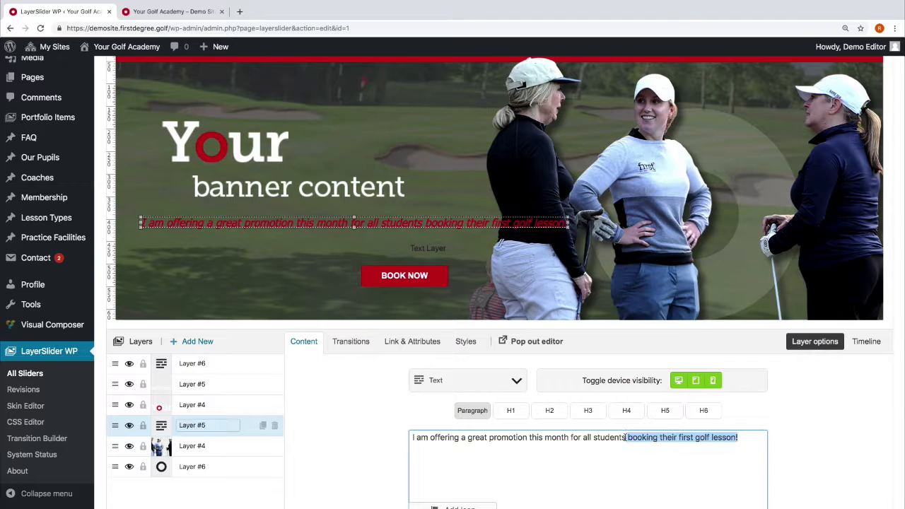
left_click(617, 438)
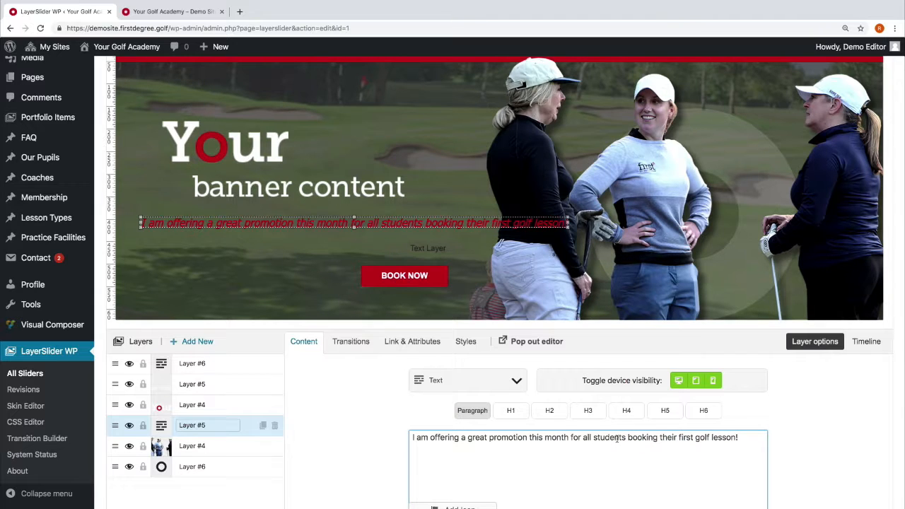
mouse_move(627, 437)
left_mouse_down()
mouse_move(740, 439)
mouse_move(642, 439)
left_mouse_up()
left_click(740, 439)
key("BackSpace")
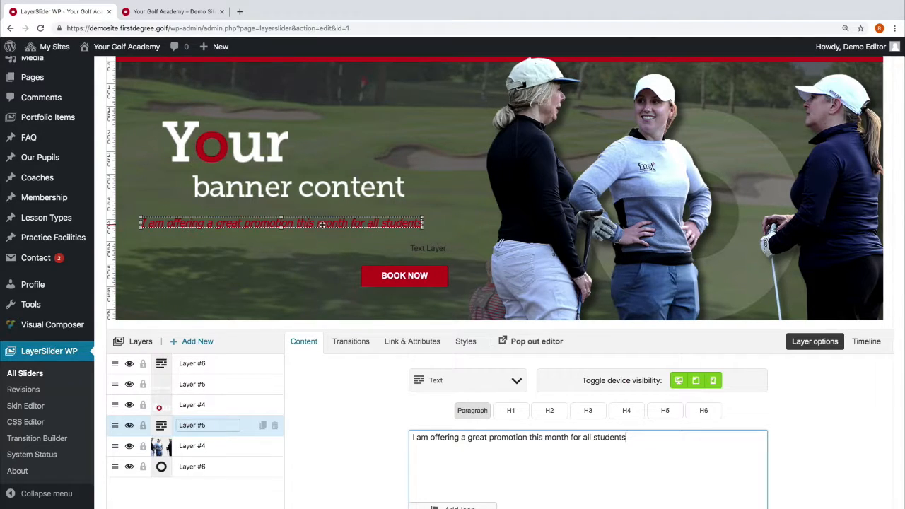
Shift the shortened promotion text right so it ends near the BOOK NOW button's right edge, and save the slider.
left_click_drag(322, 224, 346, 224)
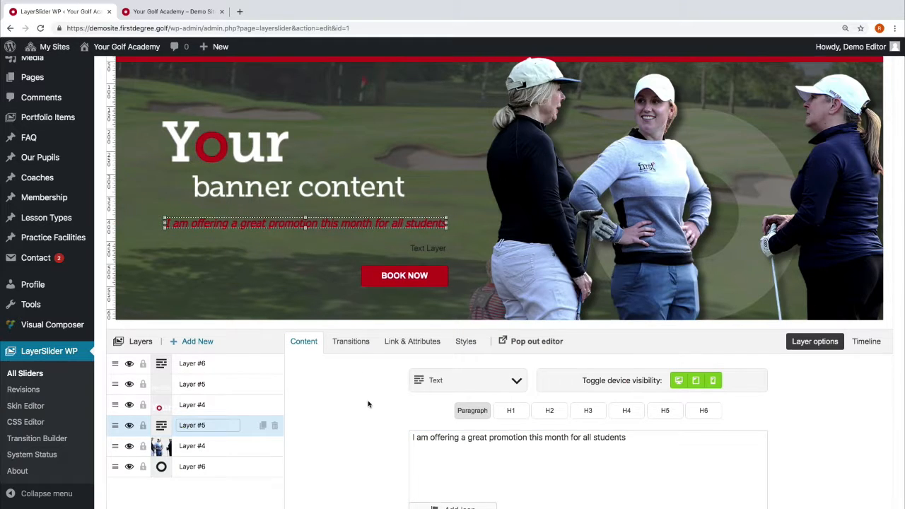
scroll(367, 404, "down", 3)
left_click(173, 486)
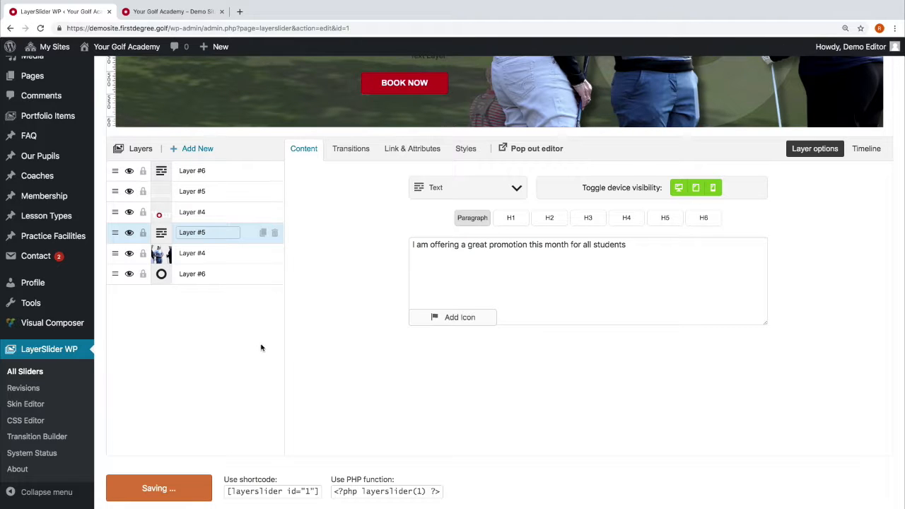
Replace the new text layer's placeholder with "booking their first golf lesson!" and place it about 506 px from the banner's left and 441 px from its top.
scroll(321, 346, "up", 2)
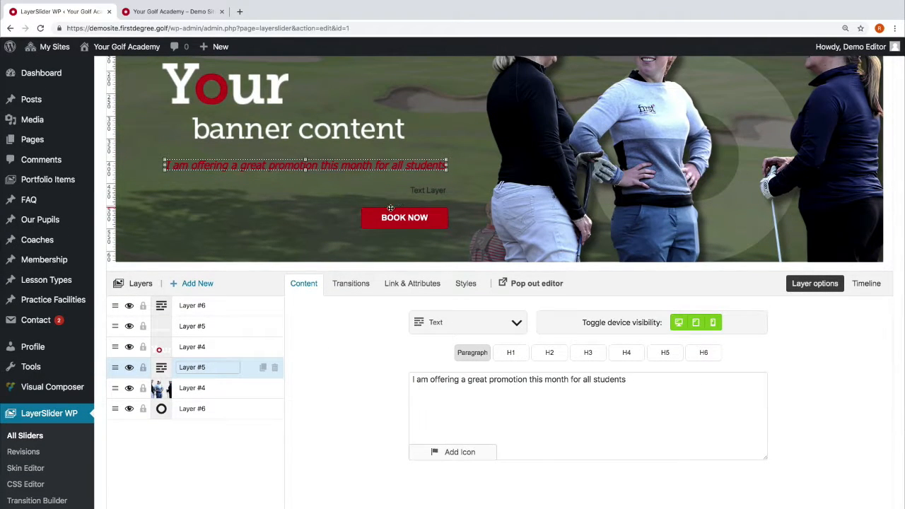
left_click(426, 191)
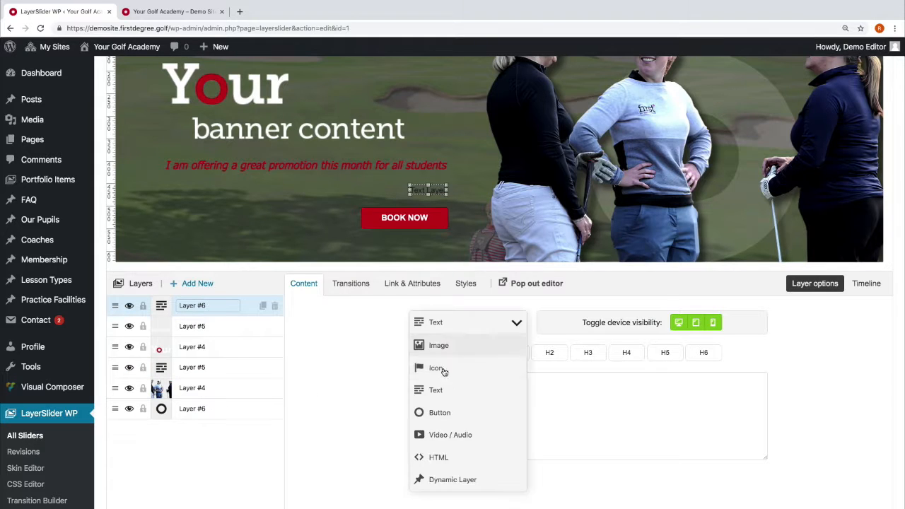
left_click(590, 414)
triple_click(412, 379)
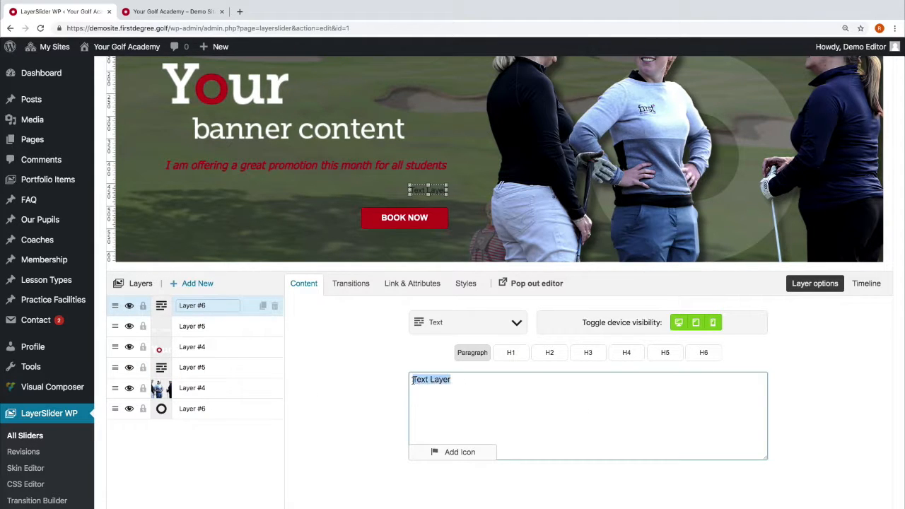
key("BackSpace")
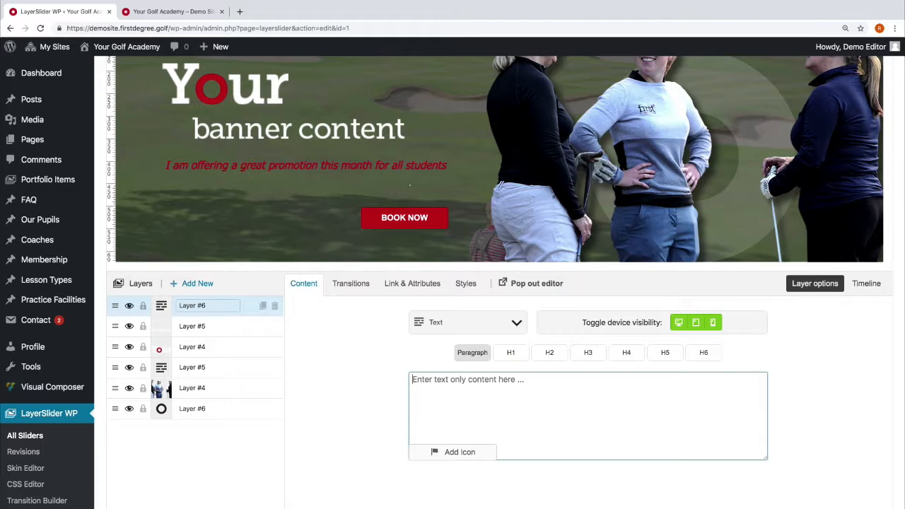
type("booking ")
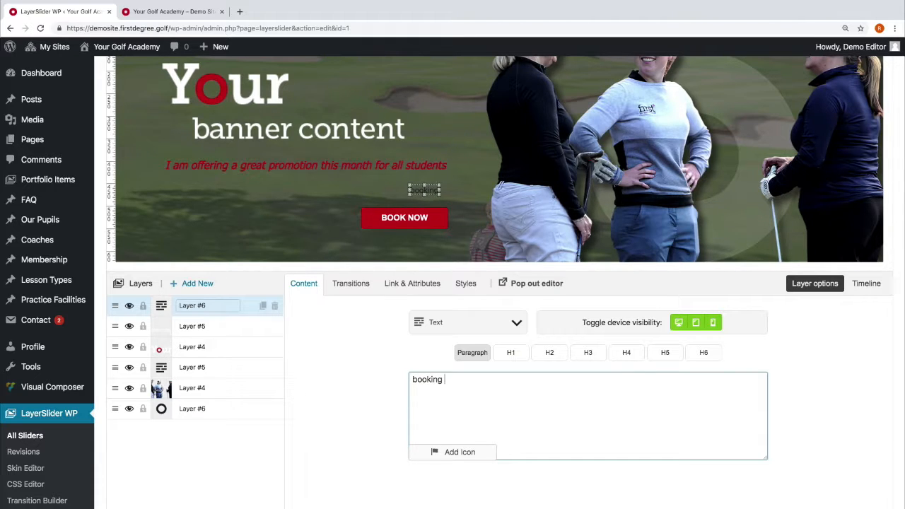
type("their first ")
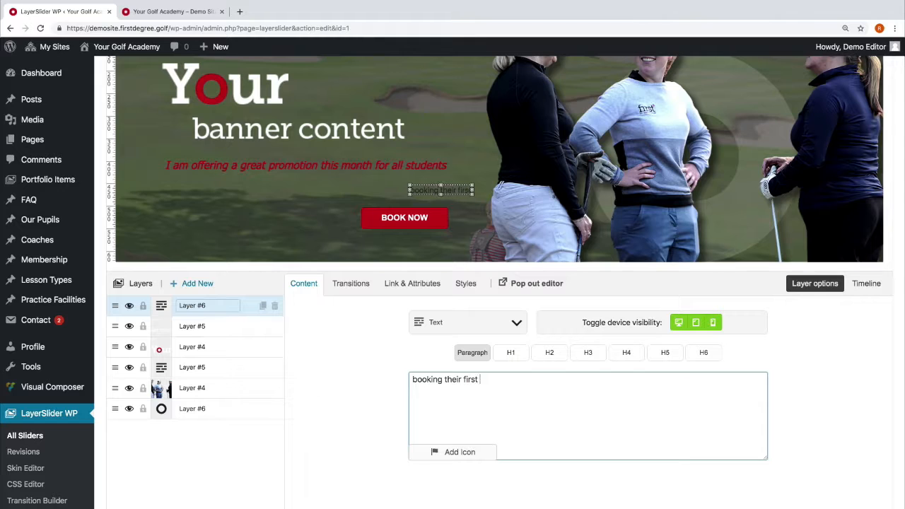
type("golf lesson")
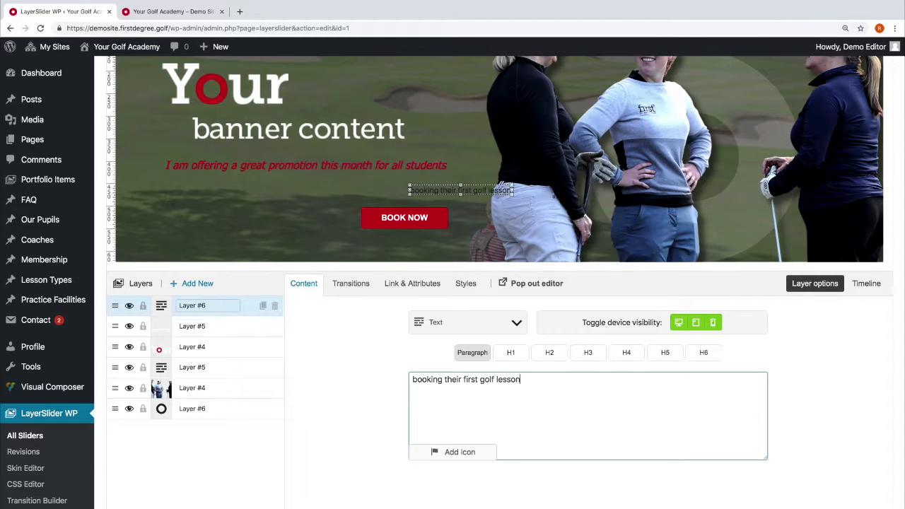
type("!")
left_click_drag(450, 190, 382, 183)
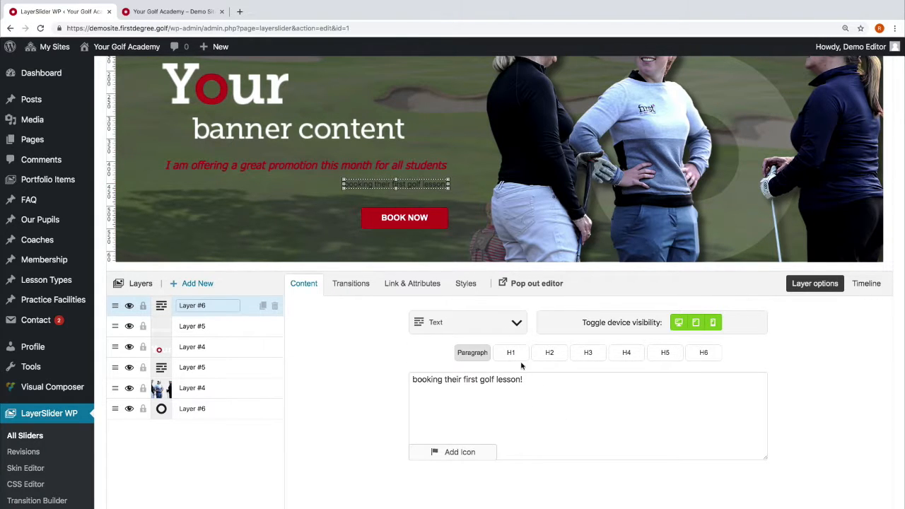
Style the "booking their first golf lesson!" layer as Tahoma, size 24, italic, in red #ce171b.
left_click(463, 290)
scroll(550, 426, "down", 3)
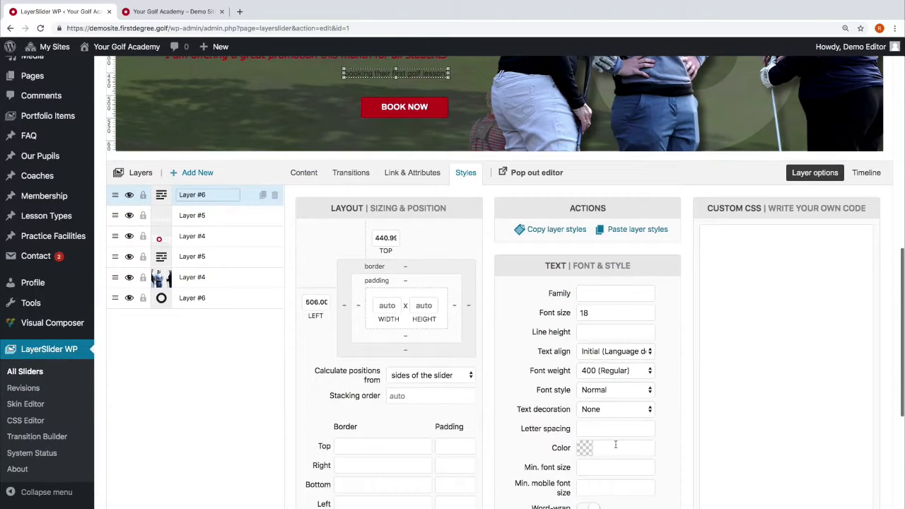
left_click(603, 320)
scroll(601, 413, "down", 1)
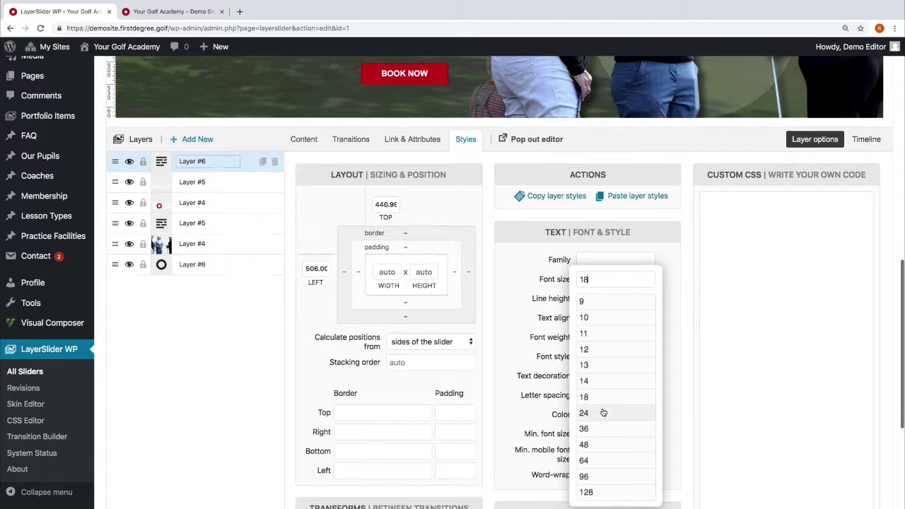
left_click(602, 413)
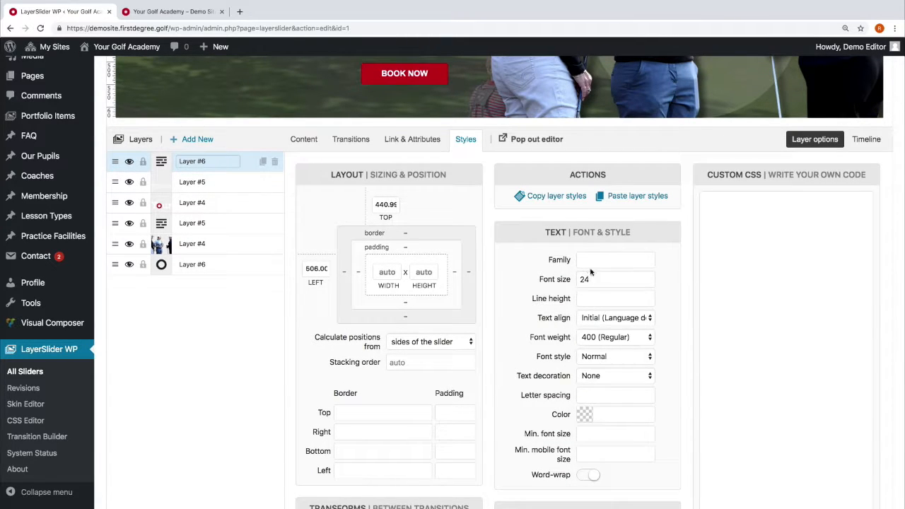
left_click(590, 261)
left_click(574, 362)
left_click(587, 361)
left_click(594, 366)
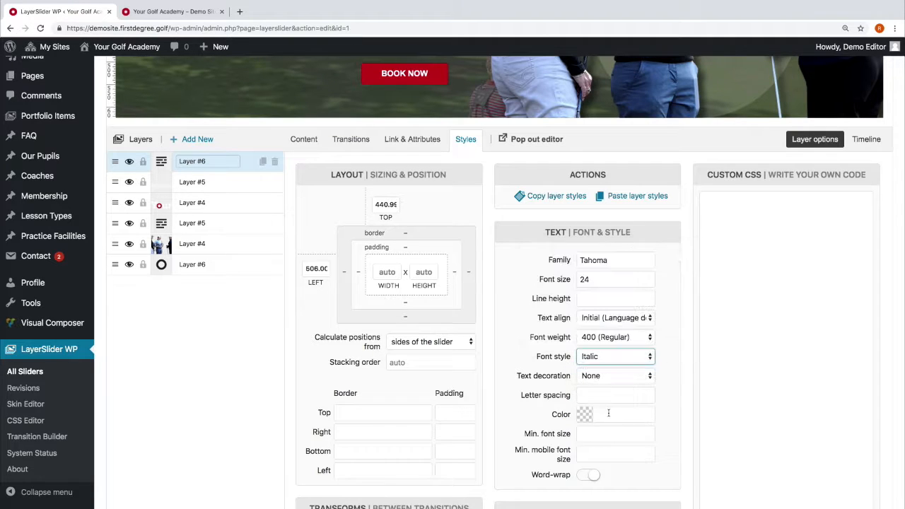
left_click(608, 414)
left_click(534, 429)
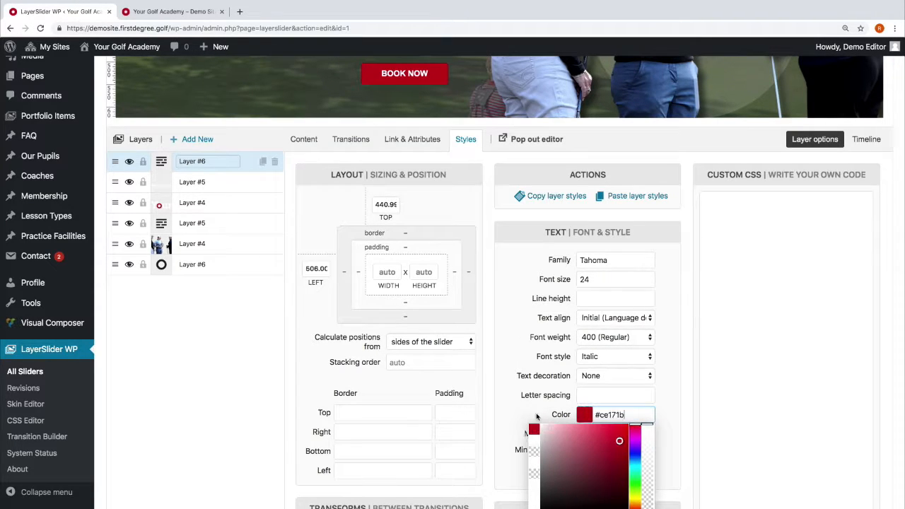
left_click(533, 405)
Place the styled second text line about 422 px from the banner's left and 437 px from its top, and save the slider.
scroll(534, 405, "up", 3)
left_click_drag(421, 201, 361, 199)
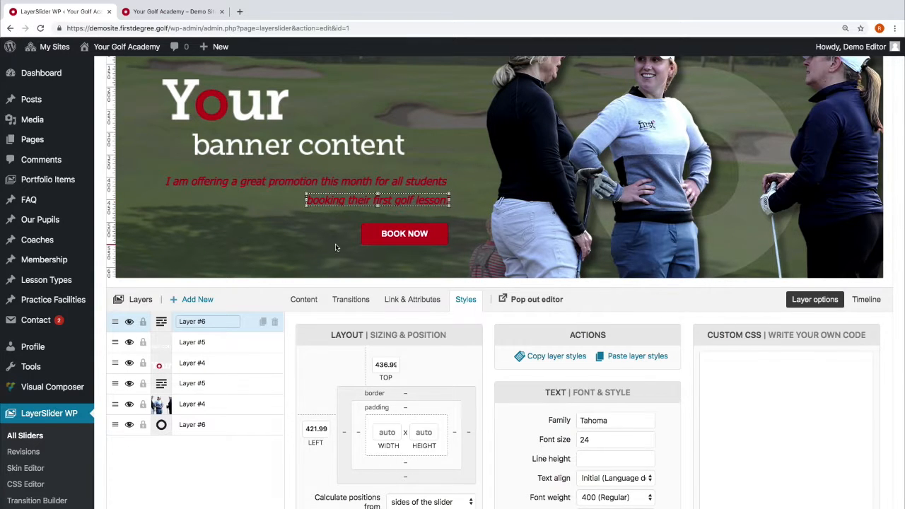
scroll(340, 249, "down", 3)
scroll(340, 249, "down", 5)
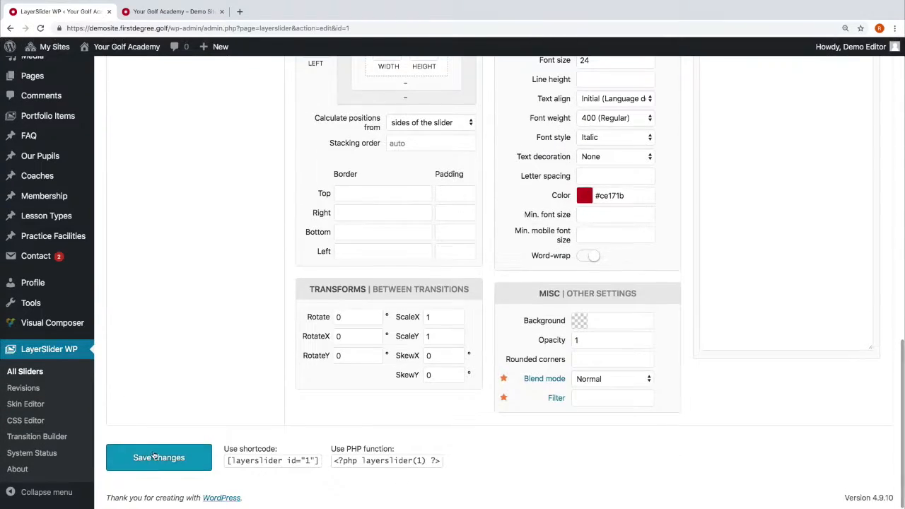
left_click(167, 458)
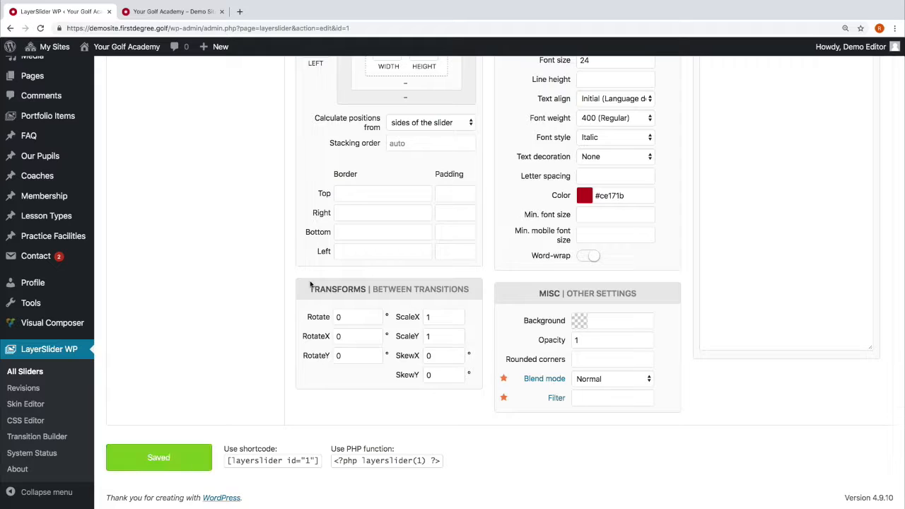
Reload the live demo site's home page and check the banner with both promotion text lines.
scroll(310, 284, "up", 10)
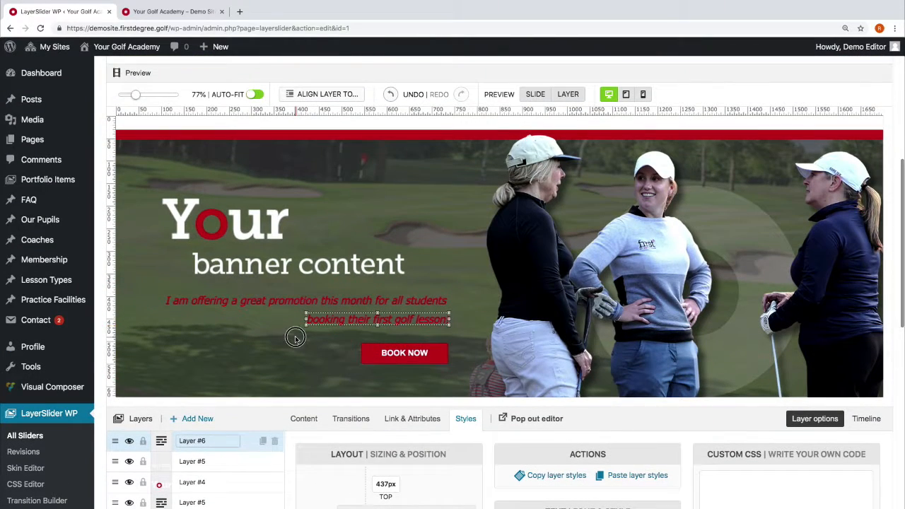
left_click(164, 10)
left_click(166, 28)
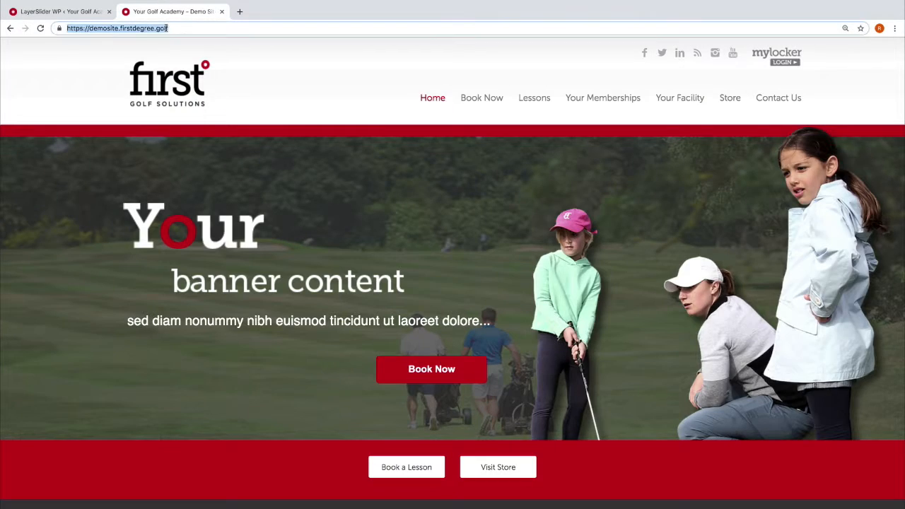
key("Return")
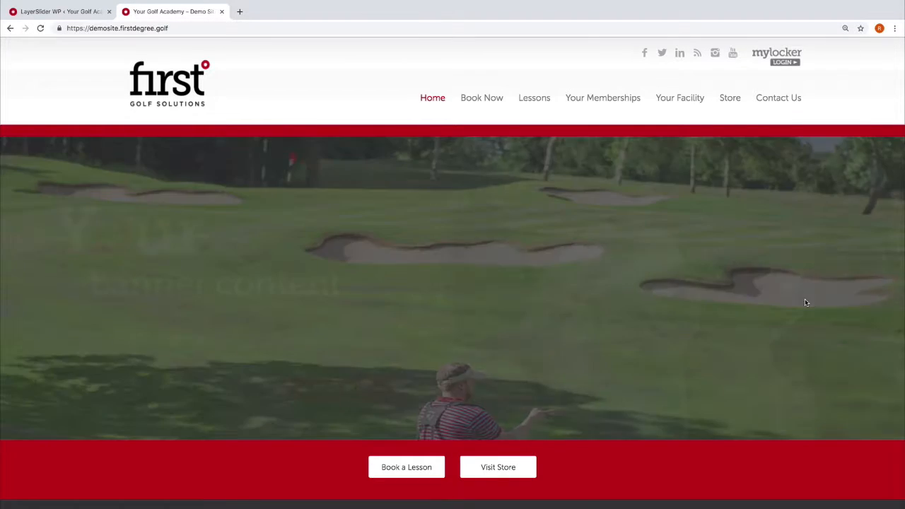
scroll(403, 323, "down", 1)
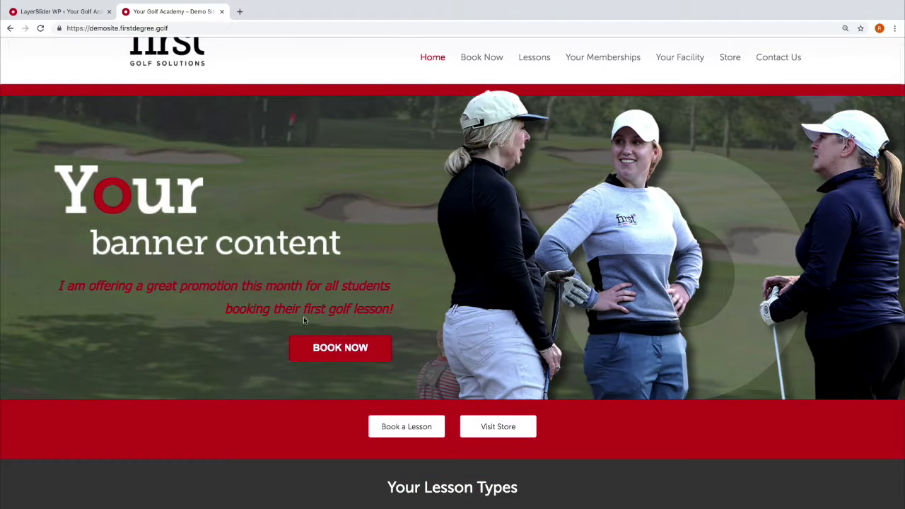